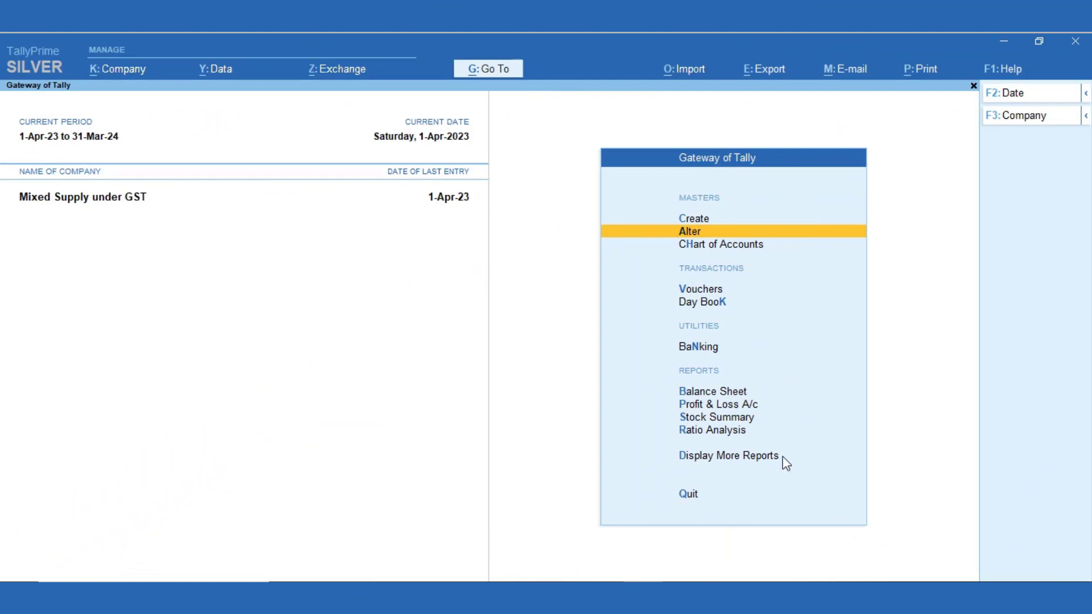
# Step: Open the Watch stock item for alteration and go through its name, group and units fields
pyautogui.click(689, 231)
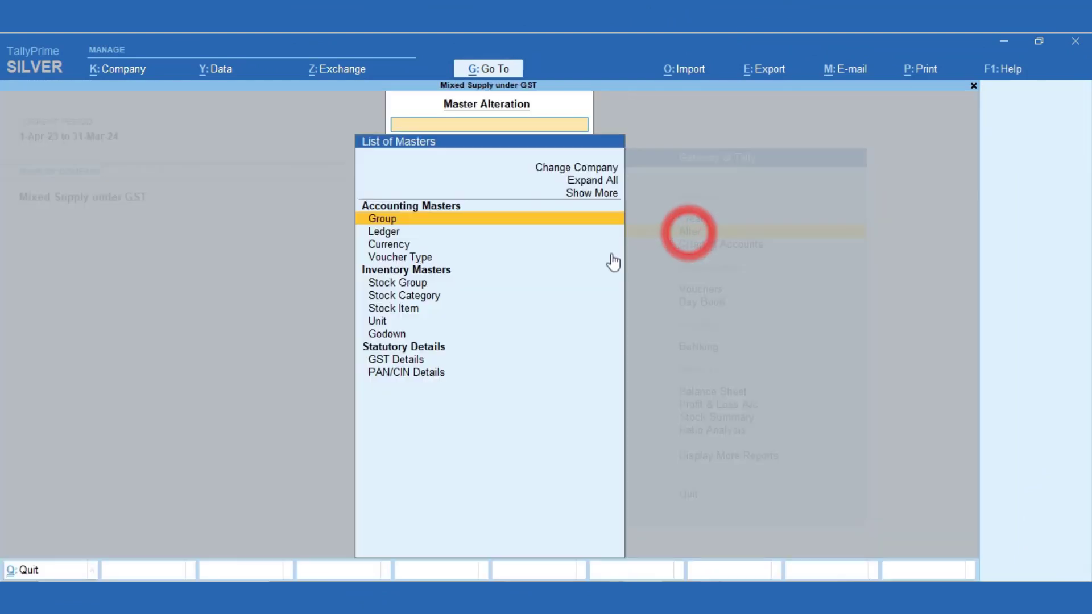
pyautogui.click(413, 308)
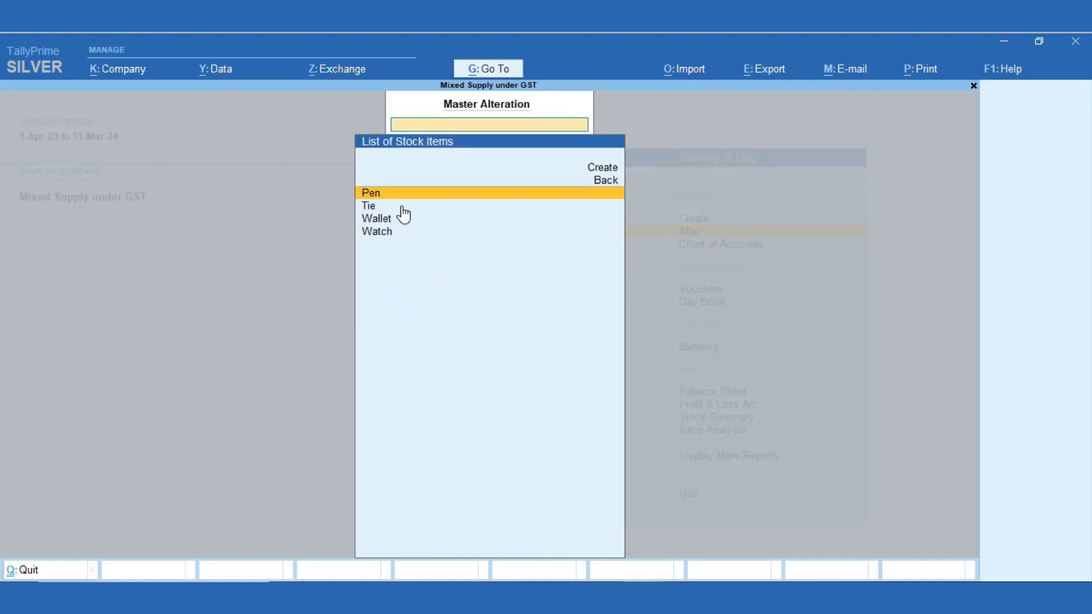
pyautogui.click(380, 232)
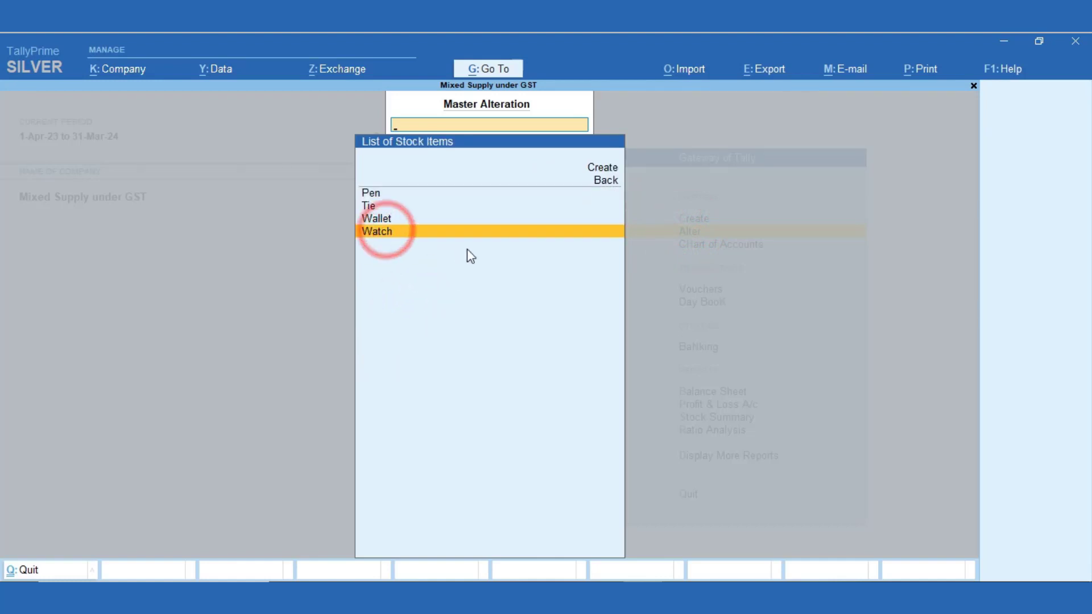
pyautogui.press('Return')
pyautogui.press('Return')
pyautogui.press('Return')
pyautogui.press('Return')
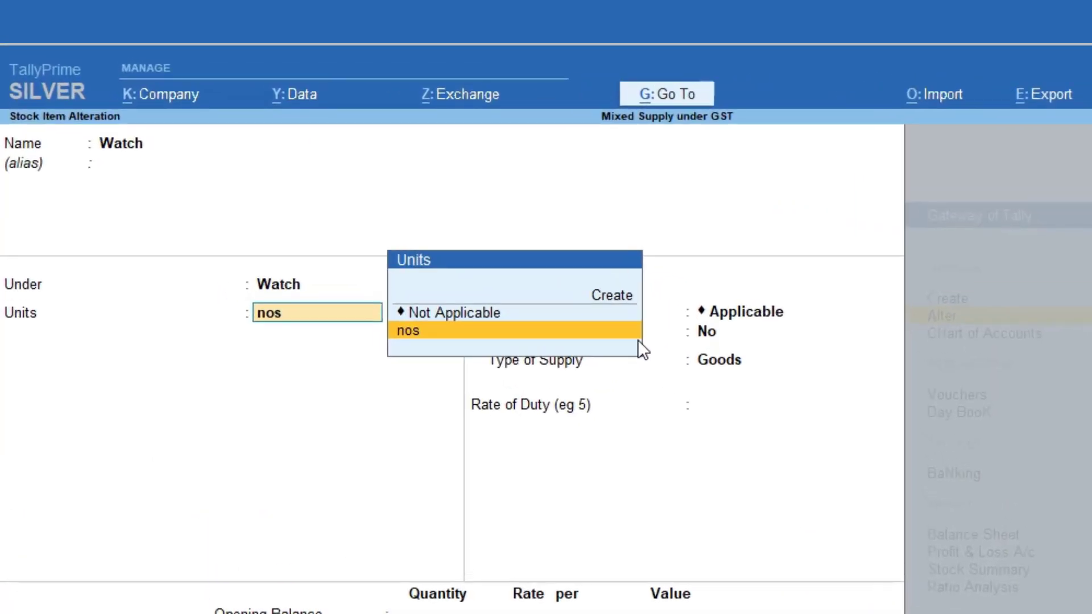
# Step: Enable Set/Alter GST Details for the Watch item, view its tax details and accept the item
pyautogui.press('Return')
pyautogui.press('Return')
pyautogui.write('y')
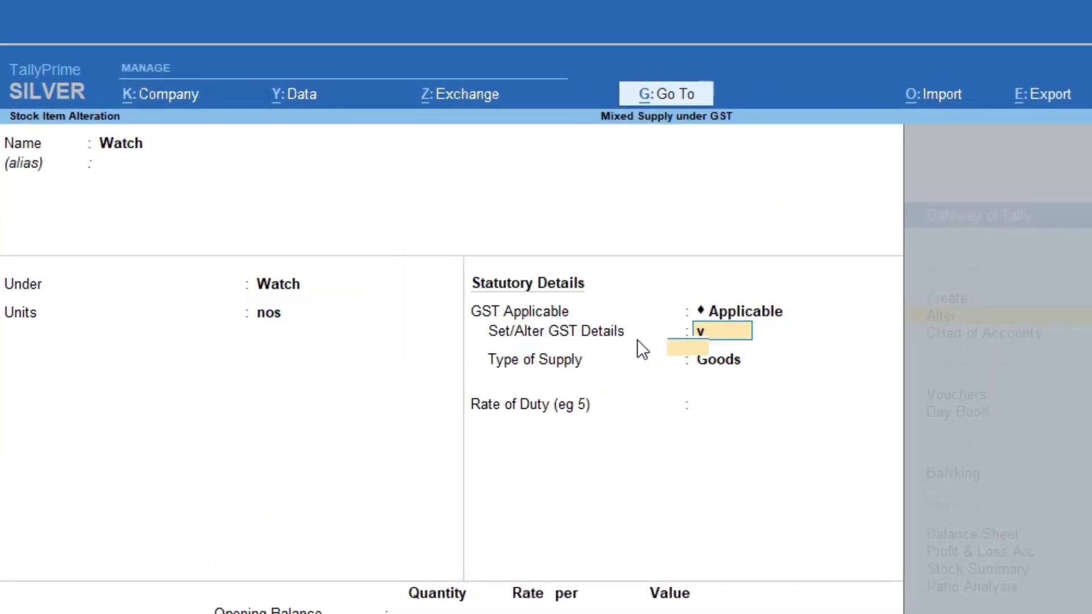
pyautogui.press('Return')
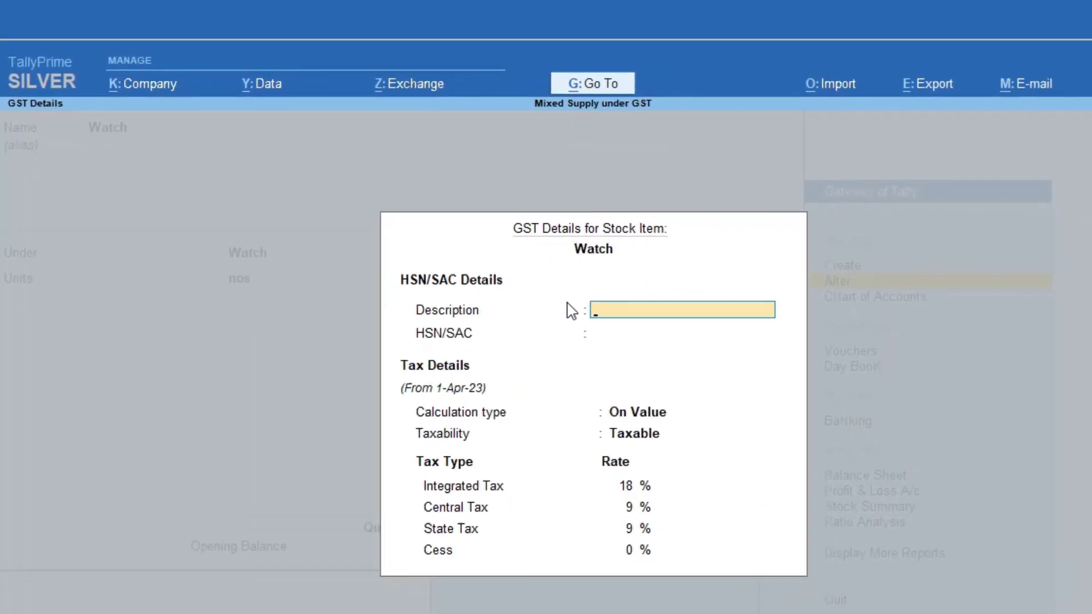
pyautogui.hotkey('ctrl', 'a')
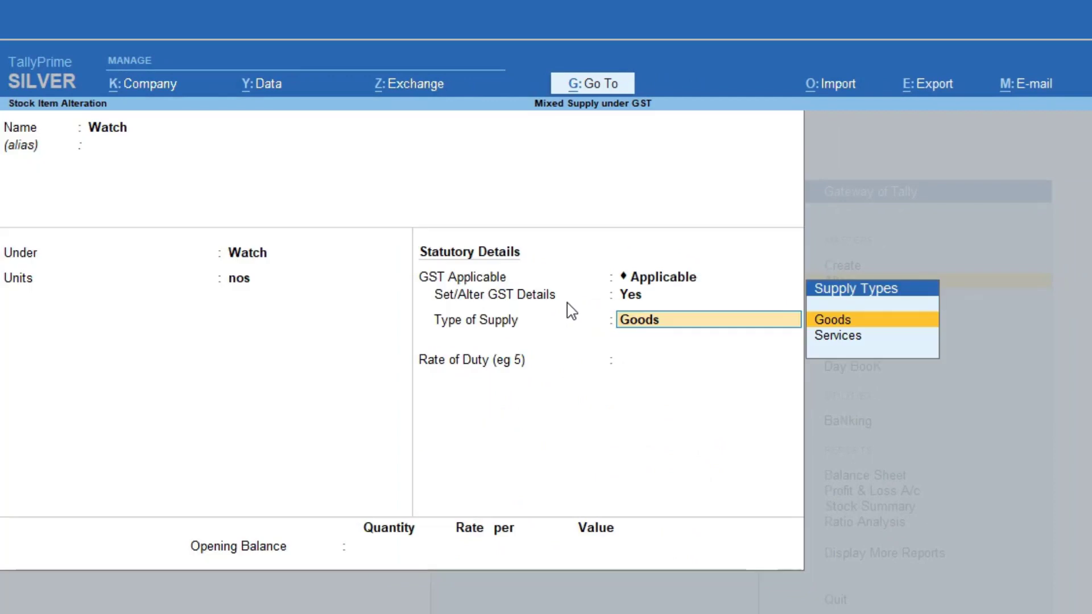
pyautogui.hotkey('ctrl', 'a')
# Step: Go through the other items in the stock item list and briefly open Pen, leaving it unaltered
pyautogui.press('Up')
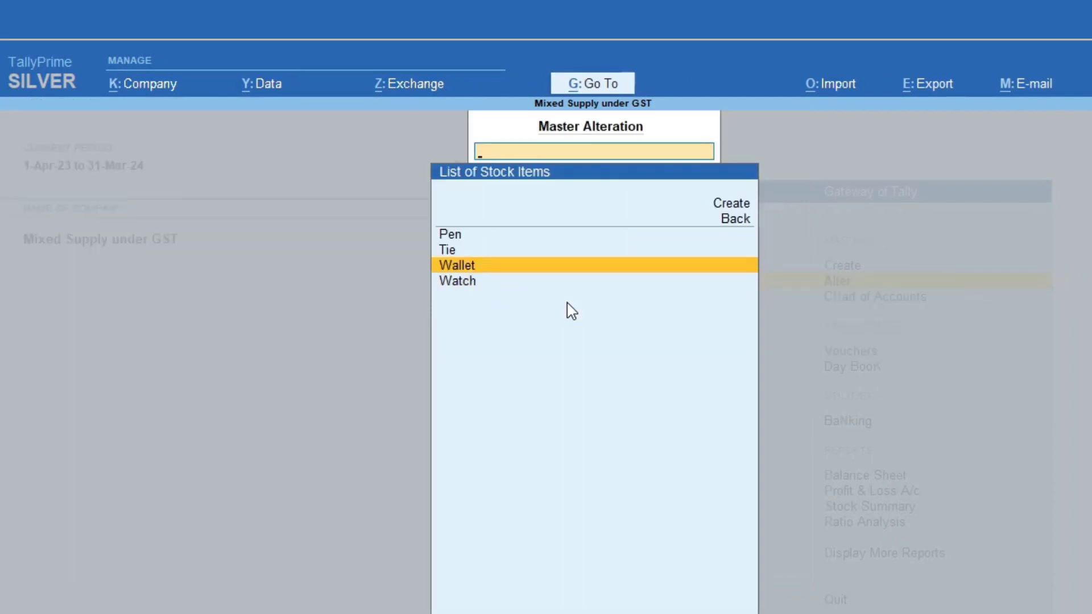
pyautogui.press('Up')
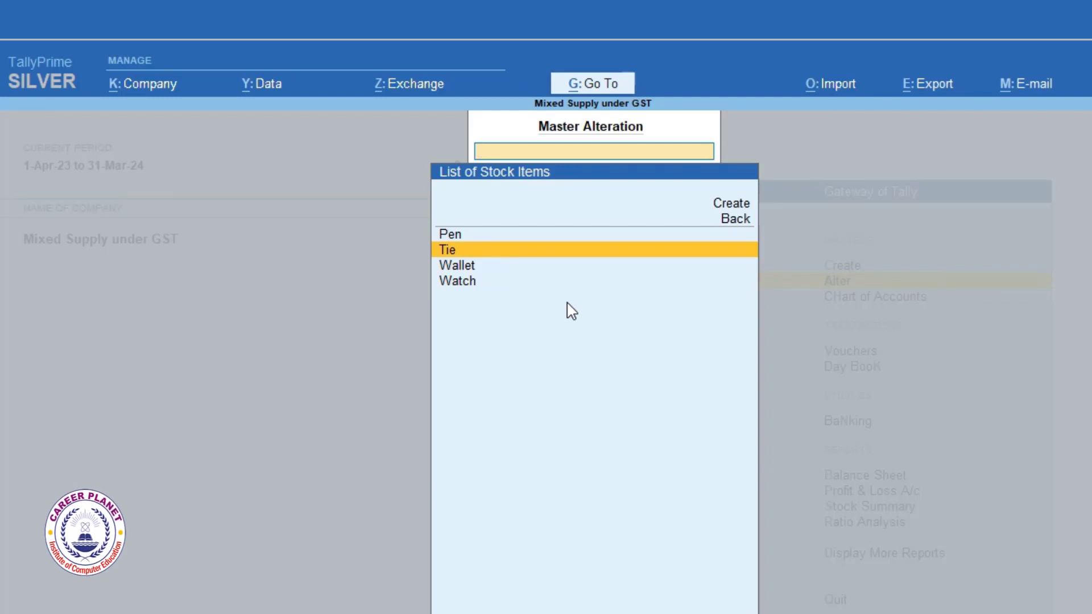
pyautogui.press('Up')
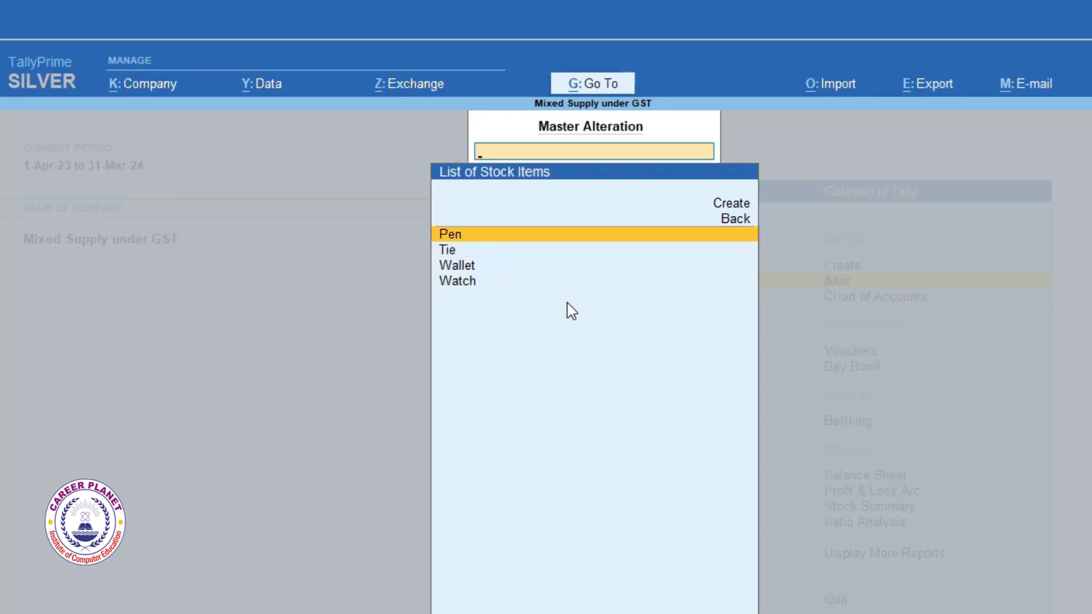
pyautogui.press('Return')
pyautogui.press('Escape')
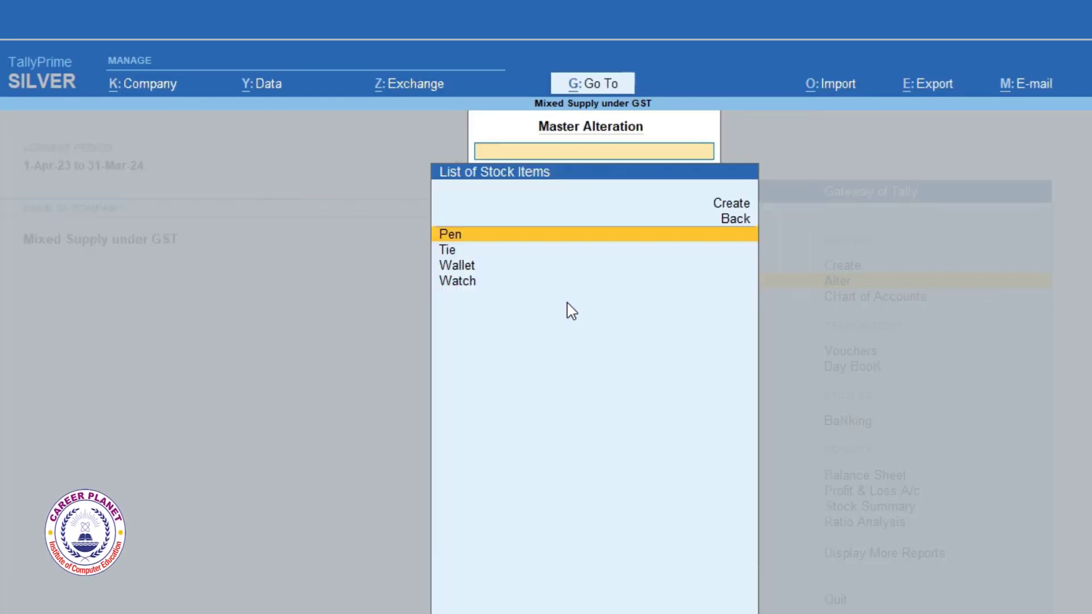
# Step: Start a new stock item named Combo Kit under the Combo Kit group with nos as its unit
pyautogui.press('Up')
pyautogui.press('Up')
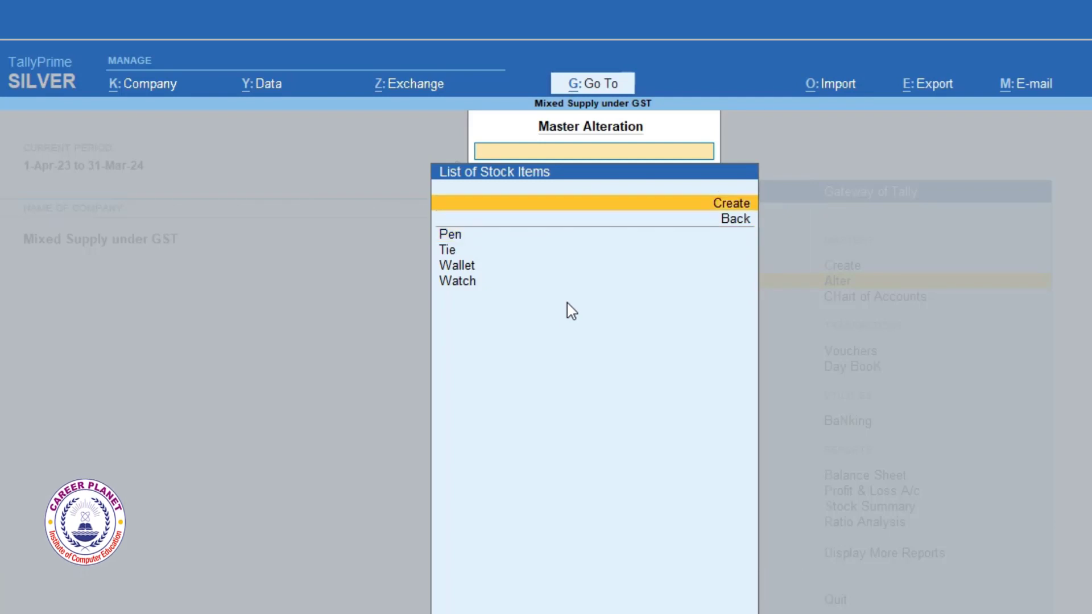
pyautogui.press('Return')
pyautogui.write('Combo Kit')
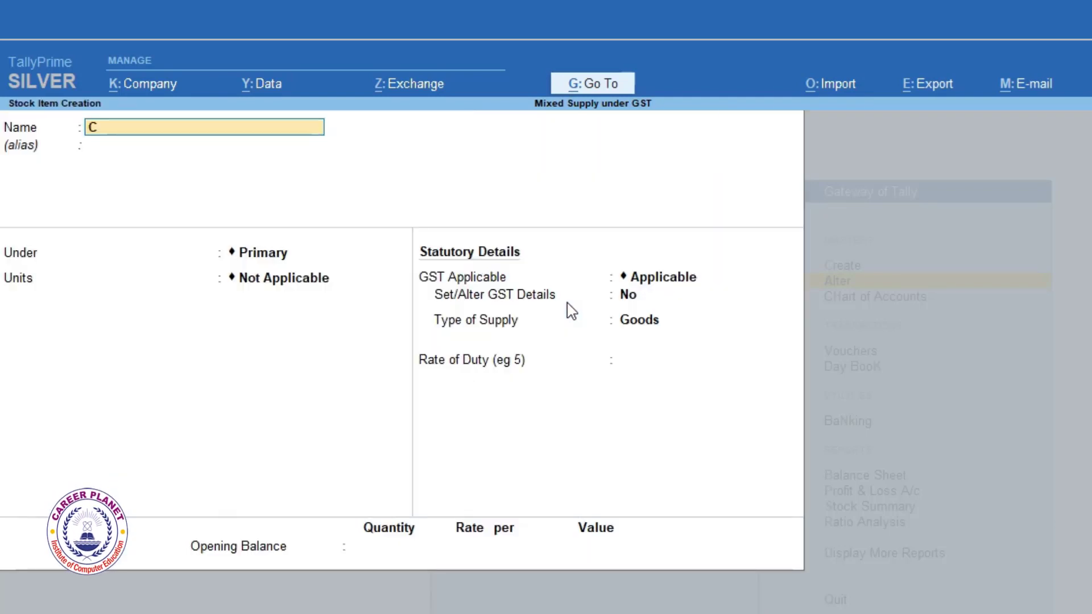
pyautogui.press('Return')
pyautogui.press('Return')
pyautogui.press('Down')
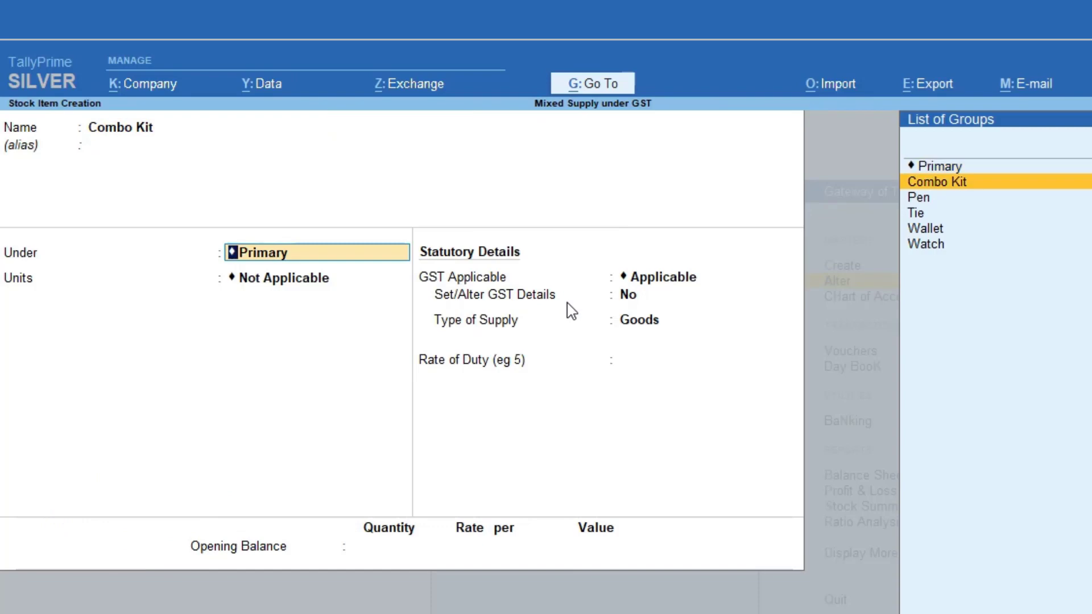
pyautogui.press('Return')
pyautogui.press('Down')
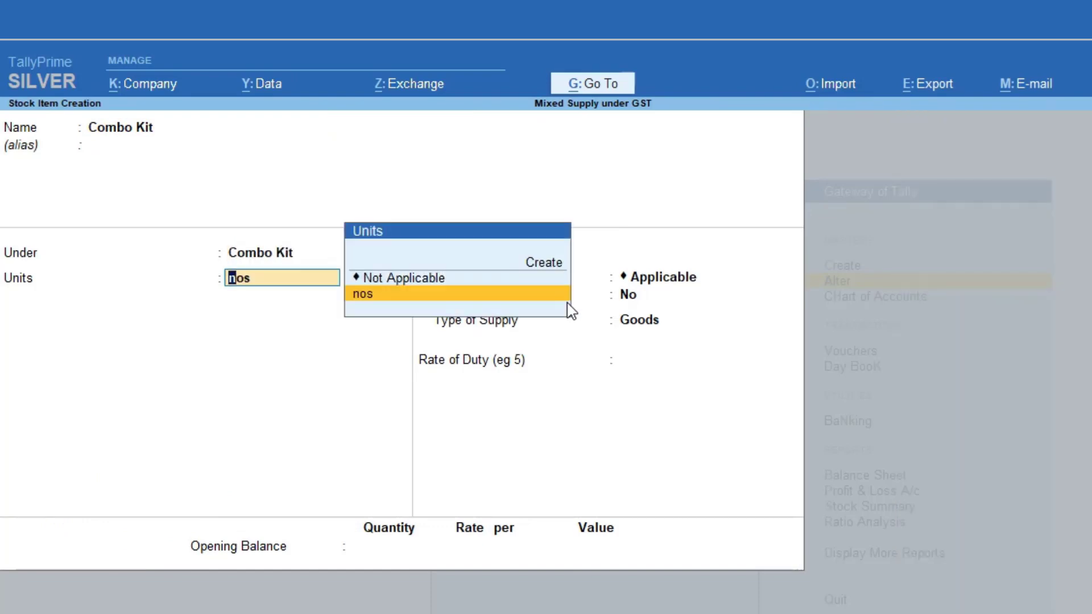
pyautogui.press('Return')
# Step: Enable GST details for Combo Kit, with calculation type On Value and taxability Taxable
pyautogui.press('Return')
pyautogui.write('y')
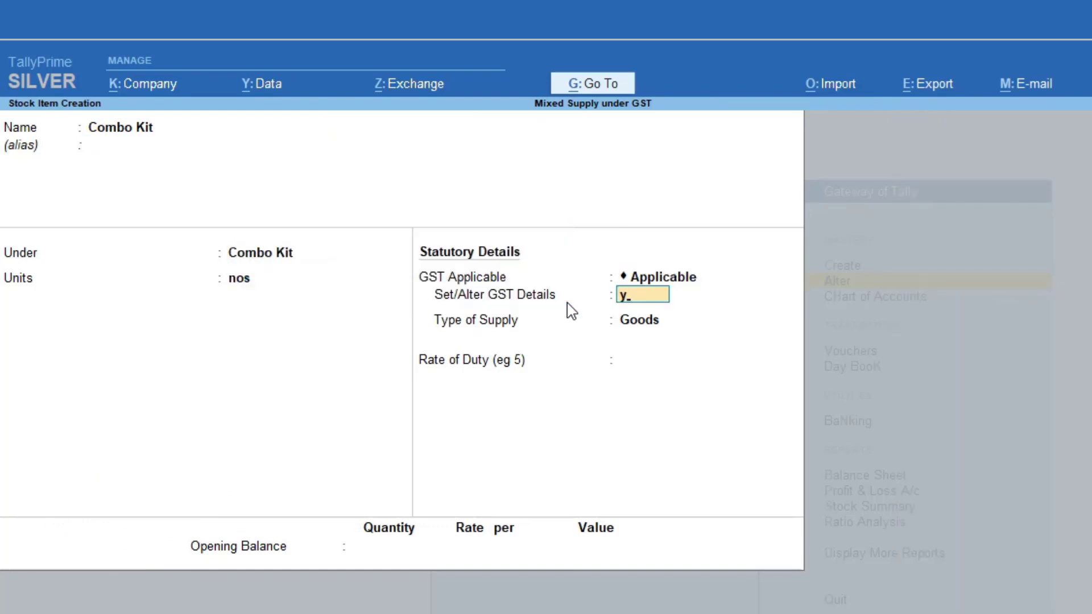
pyautogui.press('Return')
pyautogui.press('Return')
pyautogui.press('Return')
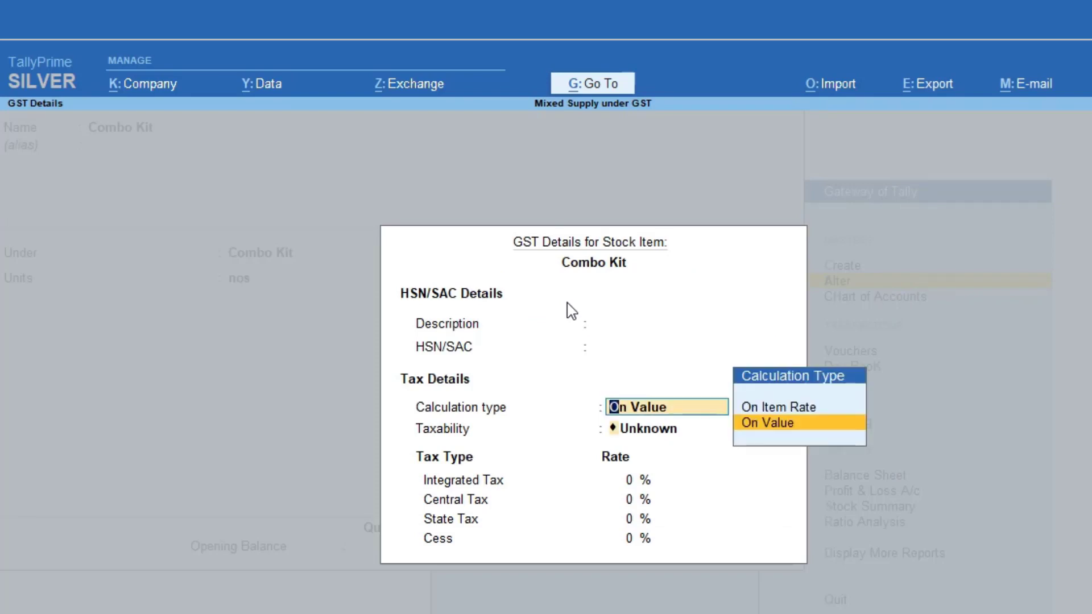
pyautogui.press('Return')
pyautogui.press('Down')
pyautogui.press('Down')
pyautogui.press('Down')
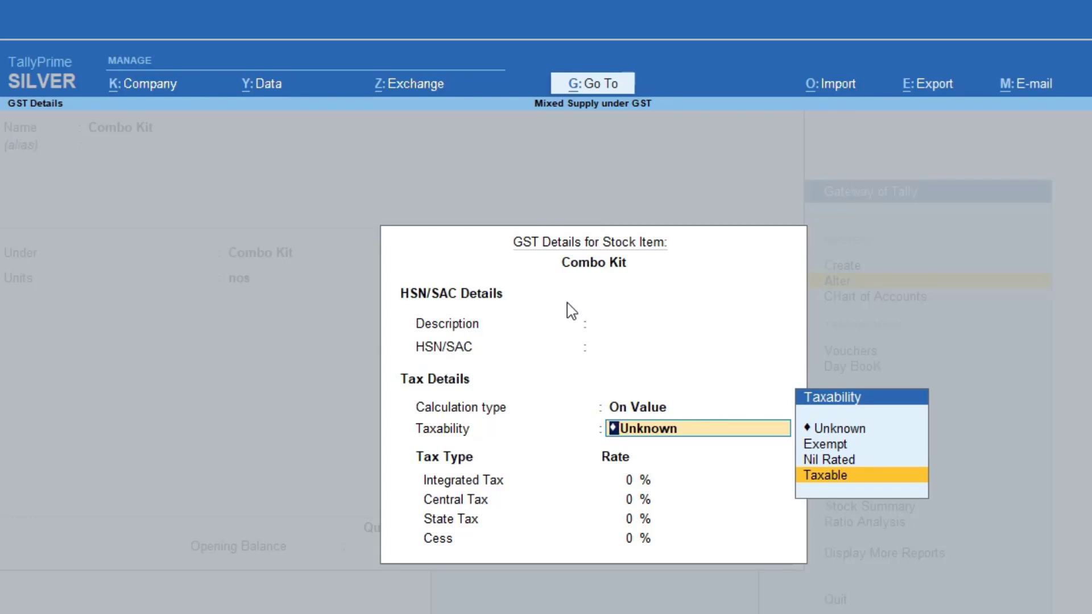
pyautogui.press('Return')
# Step: Set Combo Kit's integrated tax rate to 18%, accept the GST details and keep Goods as the supply type
pyautogui.write('18')
pyautogui.press('Return')
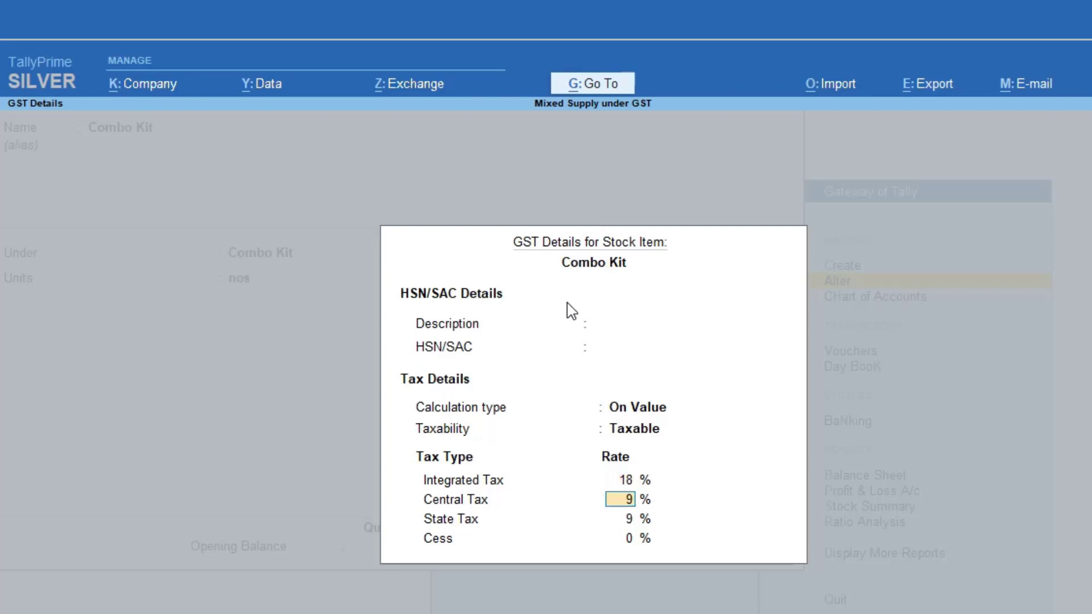
pyautogui.hotkey('ctrl', 'a')
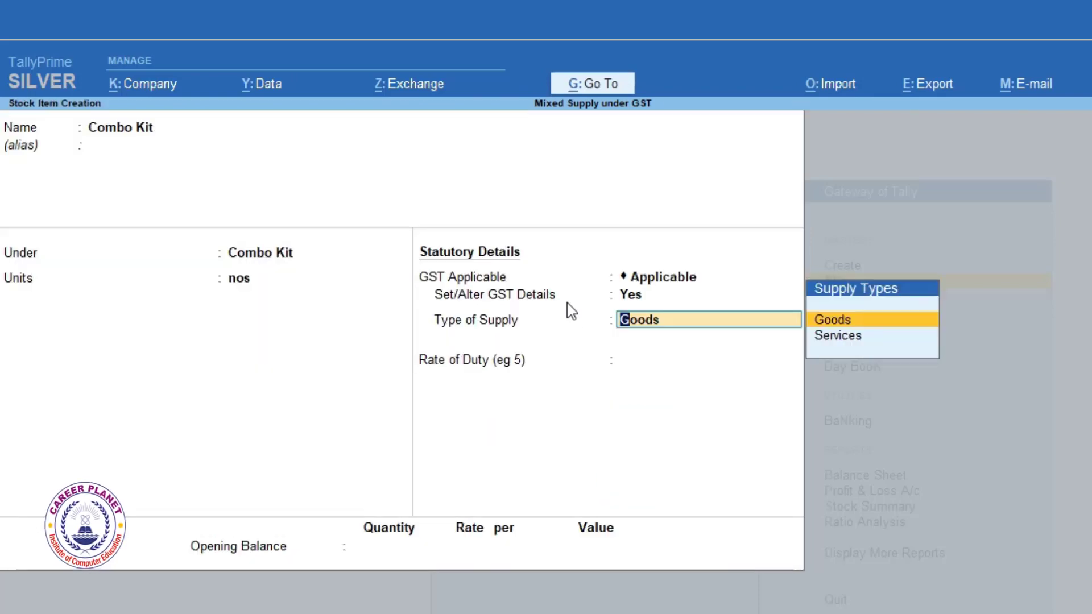
pyautogui.press('Return')
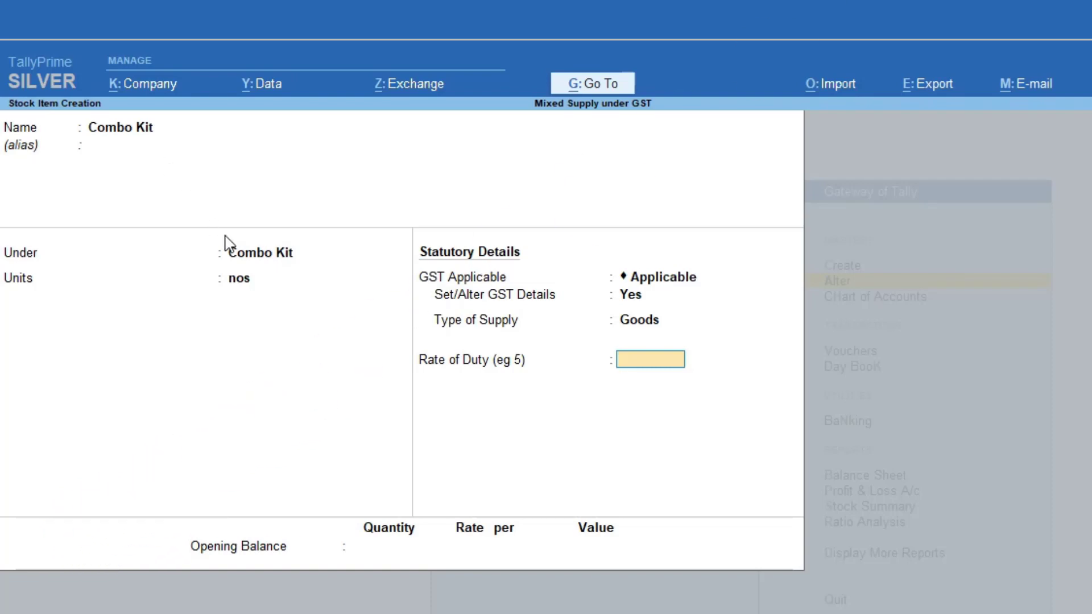
# Step: Turn on Provide Descriptions for Stock Items in the stock item configuration and accept it
pyautogui.press('F12')
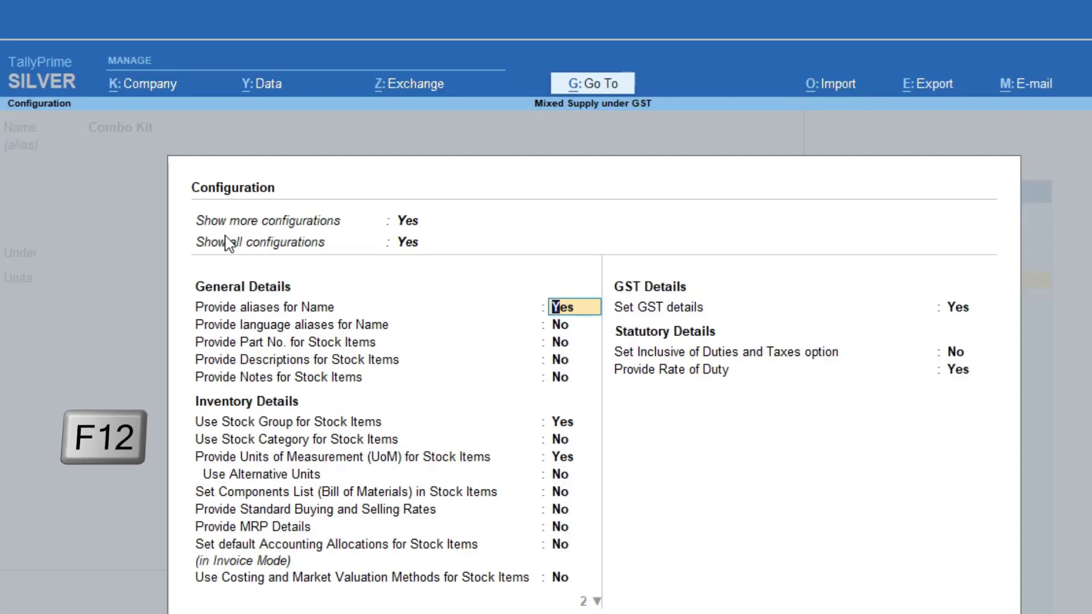
pyautogui.click(273, 359)
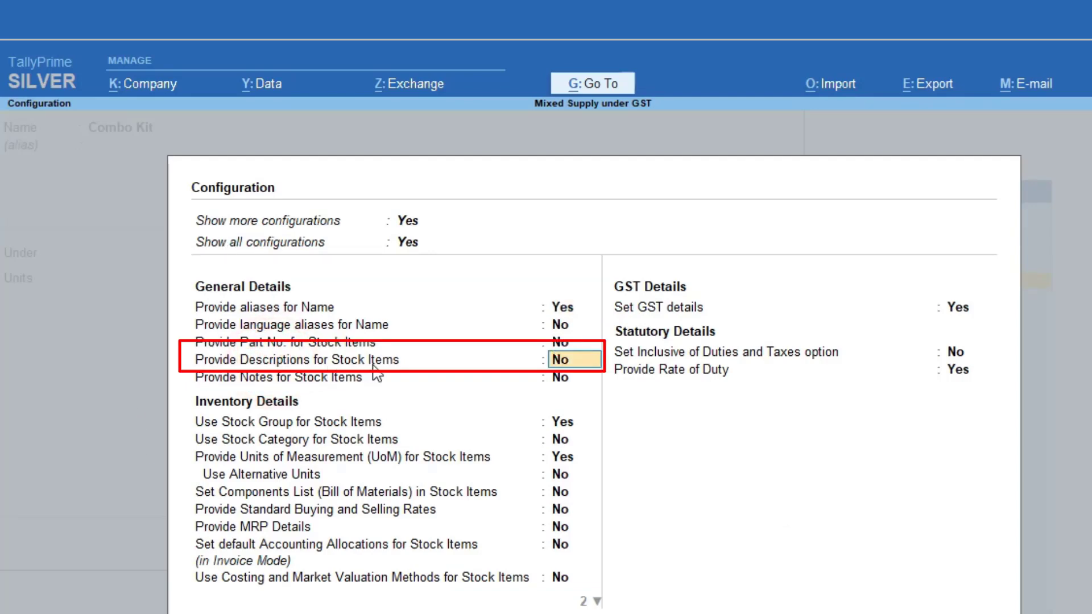
pyautogui.write('y')
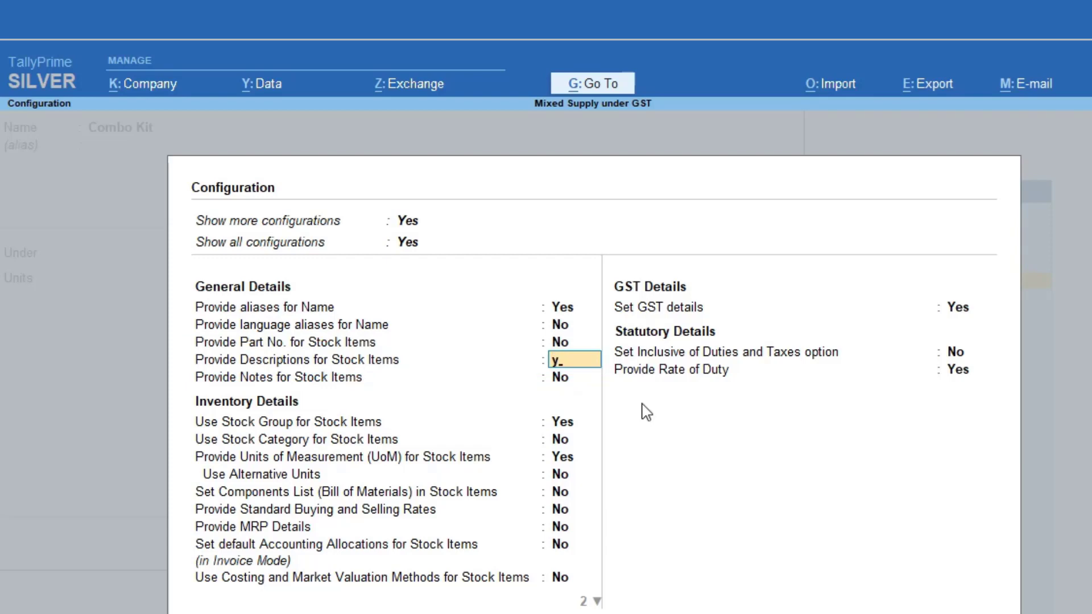
pyautogui.hotkey('ctrl', 'a')
# Step: Enter the description "Watch, pen, wallet,tie" for Combo Kit and save the stock item
pyautogui.click(111, 240)
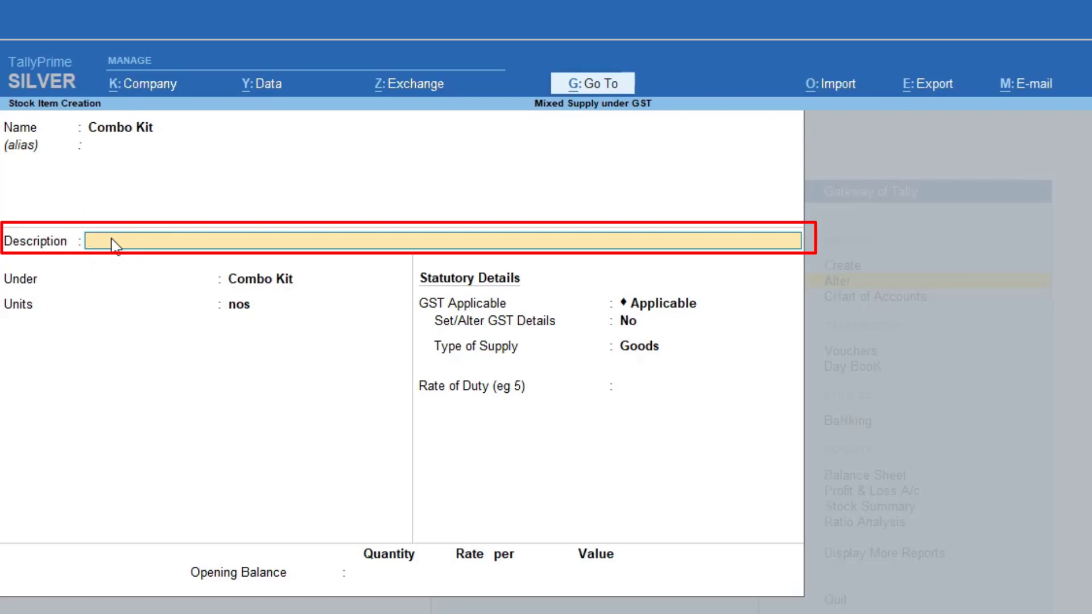
pyautogui.write('Watch, pen, wallet,tie')
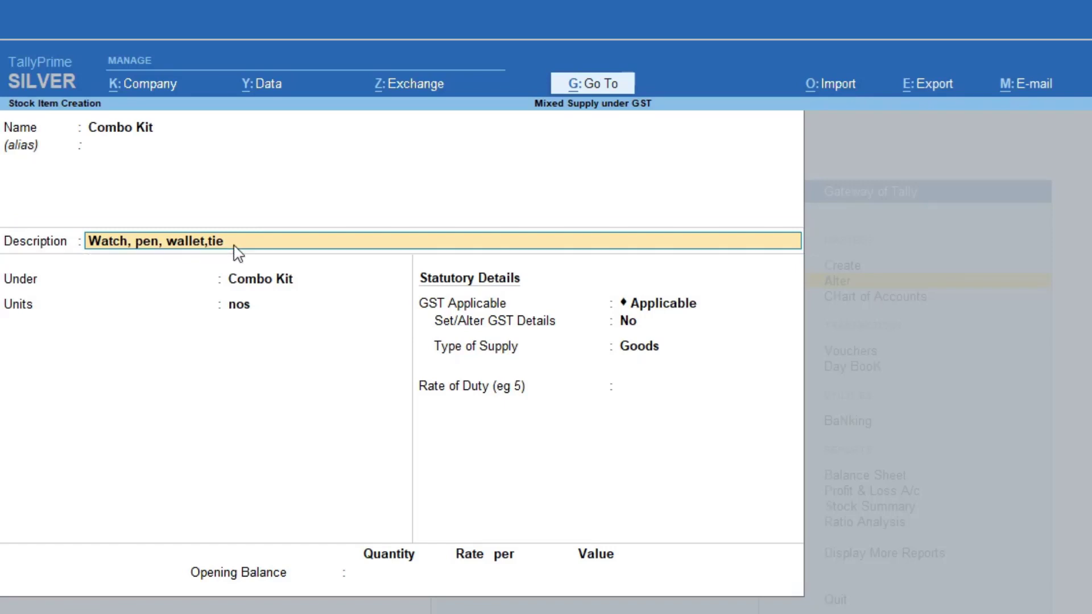
pyautogui.press('Return')
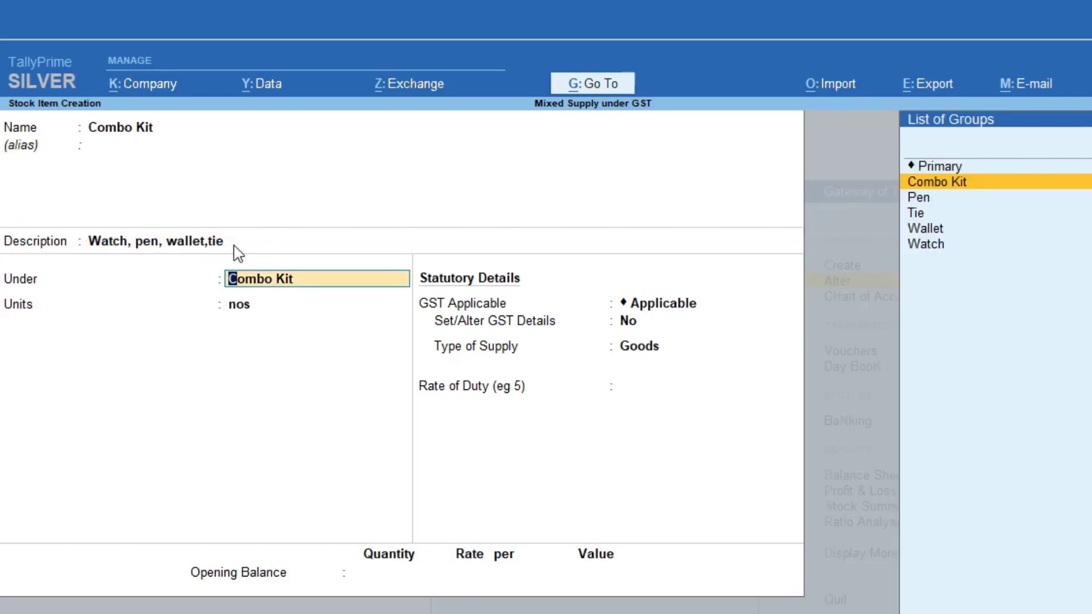
pyautogui.hotkey('ctrl', 'a')
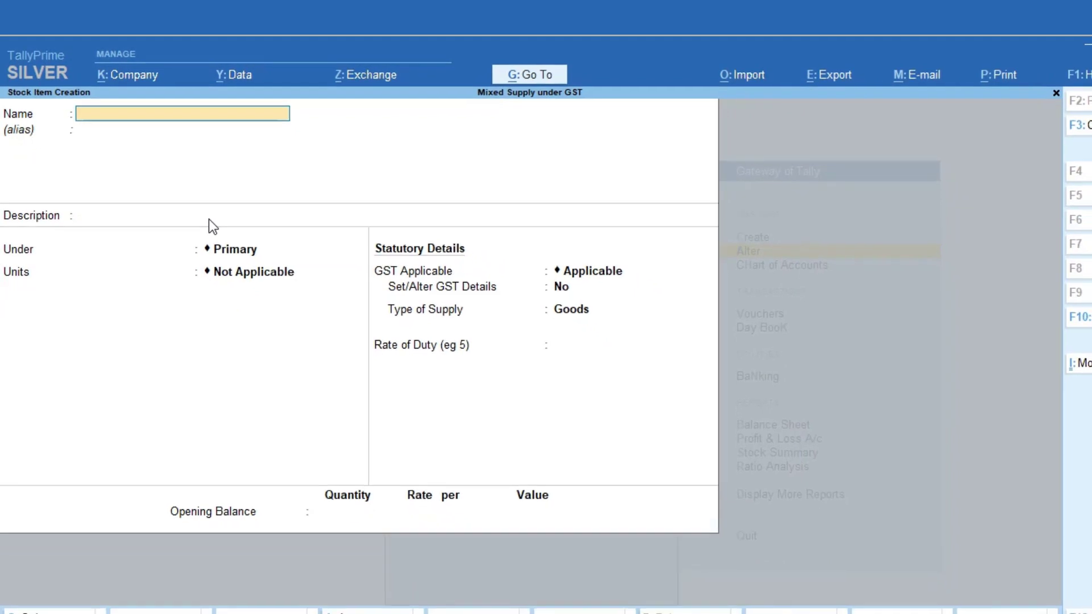
# Step: Leave stock item creation and open the GST Rate Setup report in its detailed view
pyautogui.press('Escape')
pyautogui.press('Escape')
pyautogui.press('Escape')
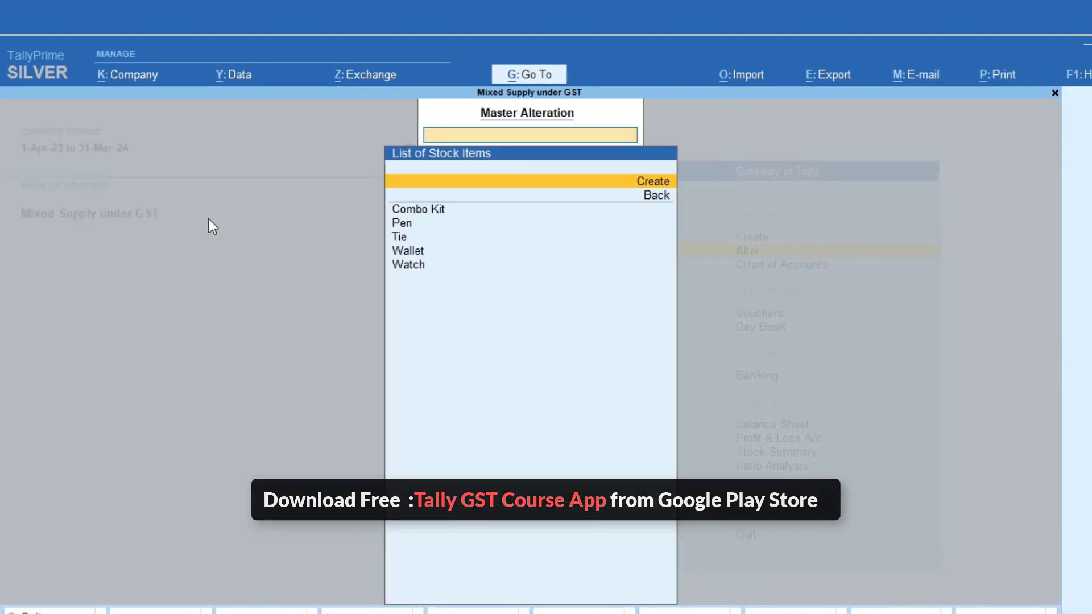
pyautogui.press('d')
pyautogui.press('g')
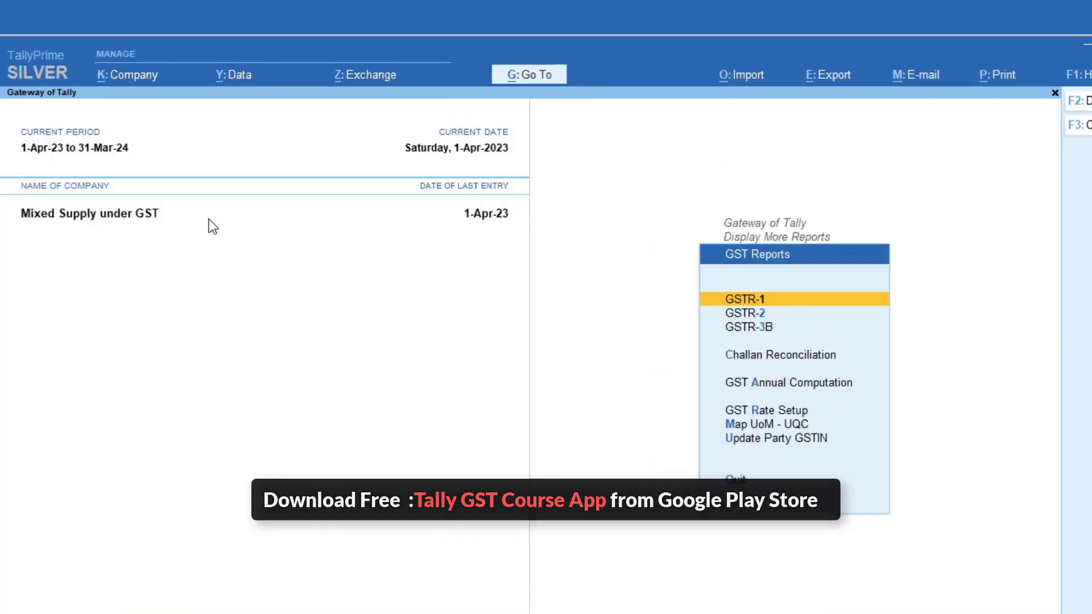
pyautogui.press('Down')
pyautogui.press('Down')
pyautogui.press('Down')
pyautogui.press('Down')
pyautogui.press('Down')
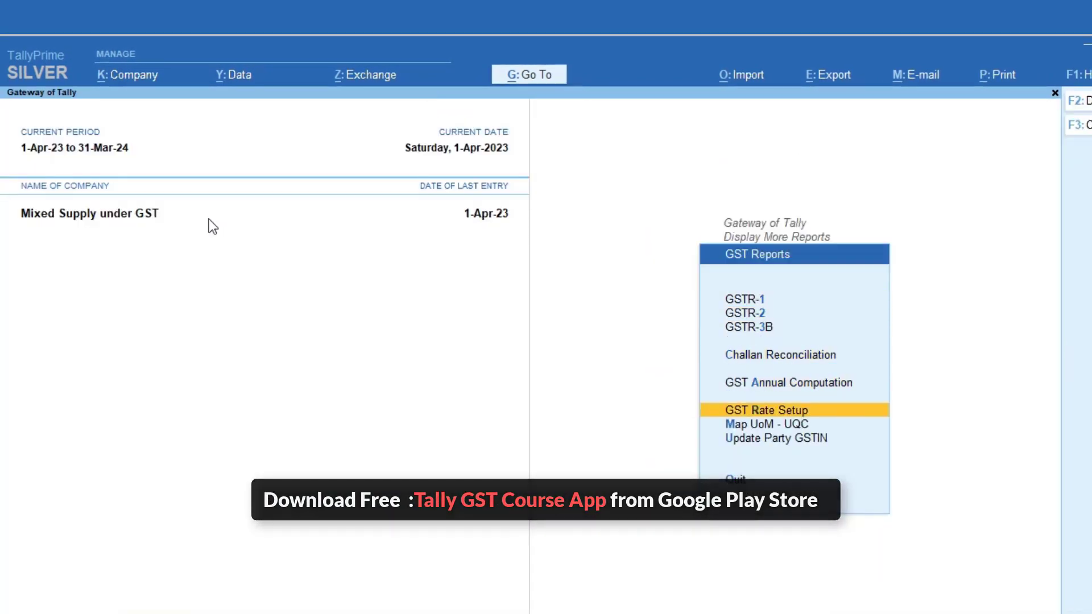
pyautogui.press('Return')
pyautogui.hotkey('alt', 'f5')
# Step: Examine the GST rates of the Combo Kit, Pen, Tie and Wallet stock items row by row
pyautogui.press('Down')
pyautogui.press('Down')
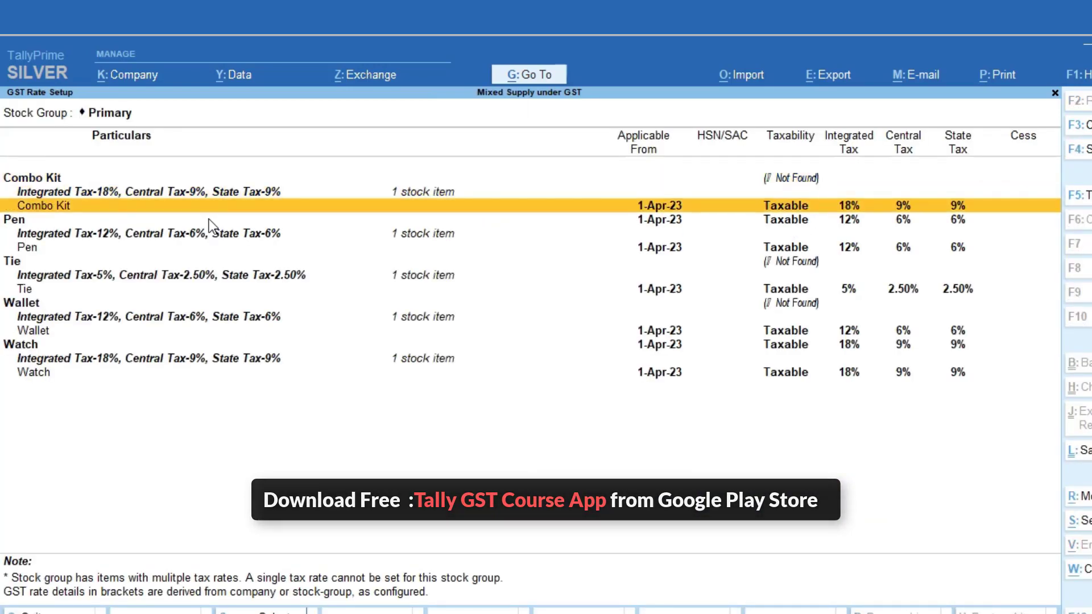
pyautogui.press('Down')
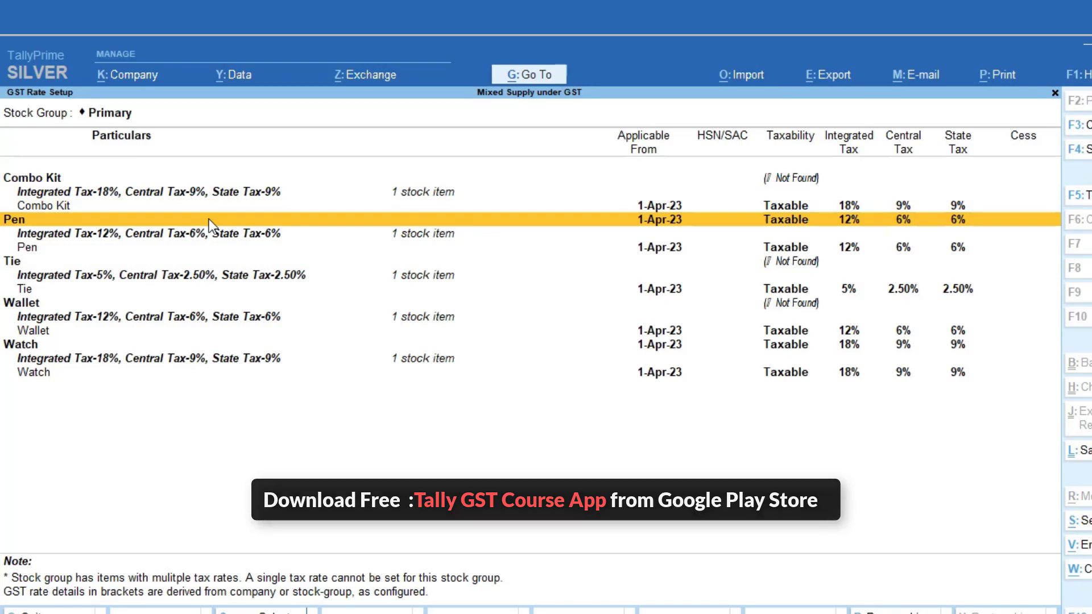
pyautogui.press('Down')
pyautogui.press('Down')
pyautogui.press('Down')
pyautogui.press('Down')
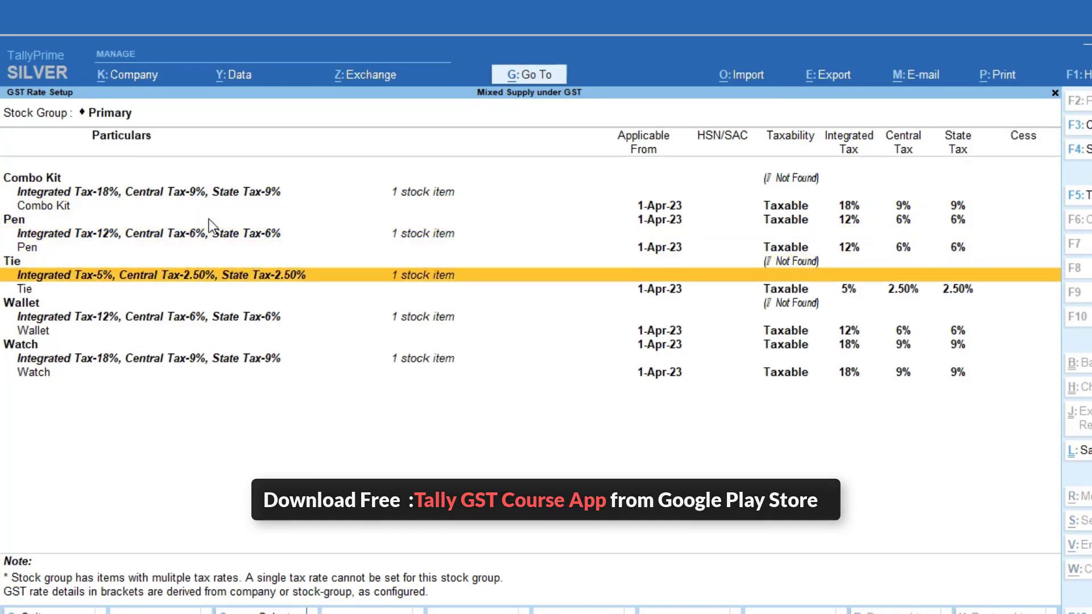
pyautogui.press('Up')
pyautogui.press('Down')
pyautogui.press('Down')
pyautogui.press('Down')
pyautogui.press('Down')
pyautogui.press('Down')
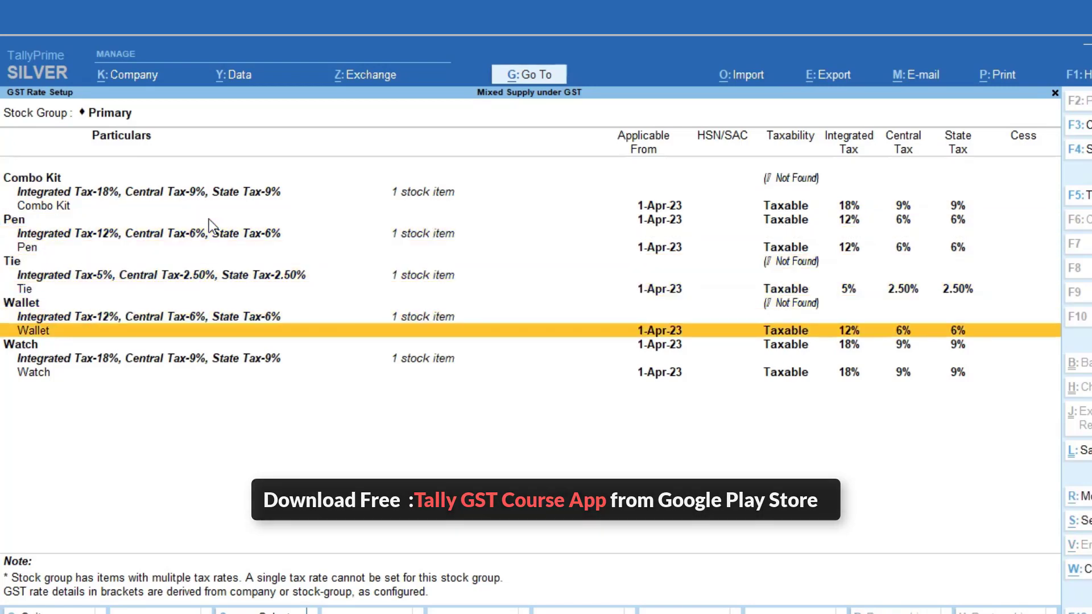
# Step: Examine the GST rate rows of the Watch stock group and stock item
pyautogui.press('Down')
pyautogui.press('Down')
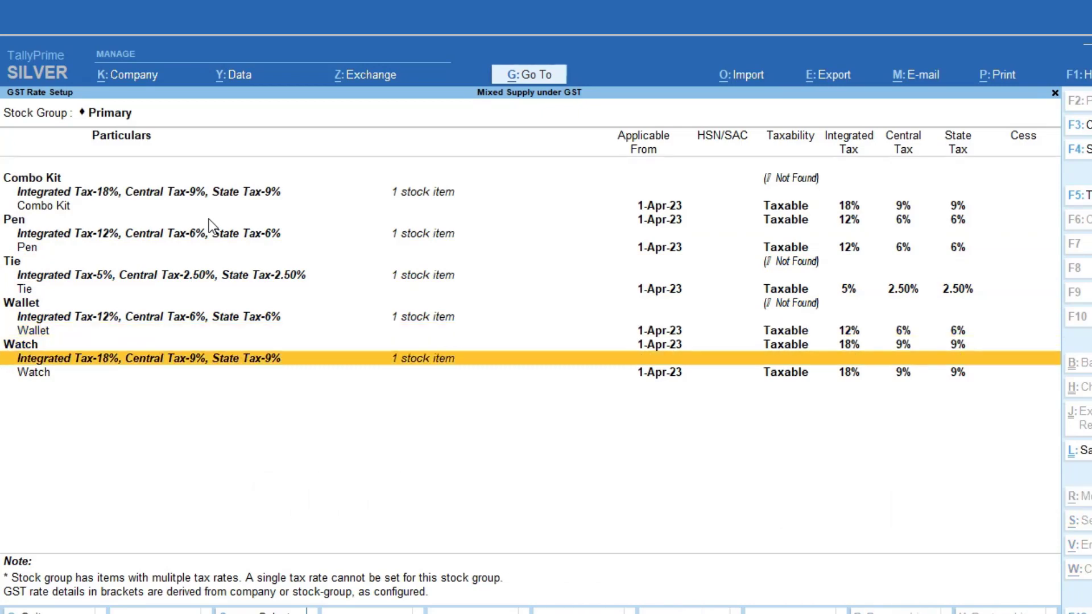
pyautogui.press('Up')
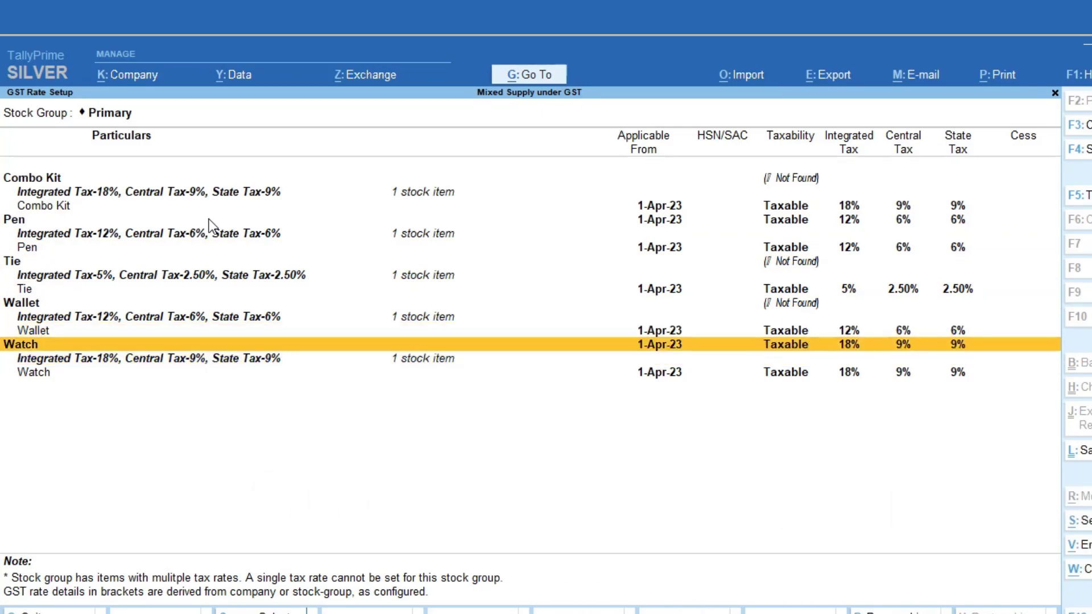
pyautogui.press('Down')
pyautogui.press('Down')
# Step: Leave the GST Rate Setup report and open the Stock Summary to check the closing stock
pyautogui.press('Escape')
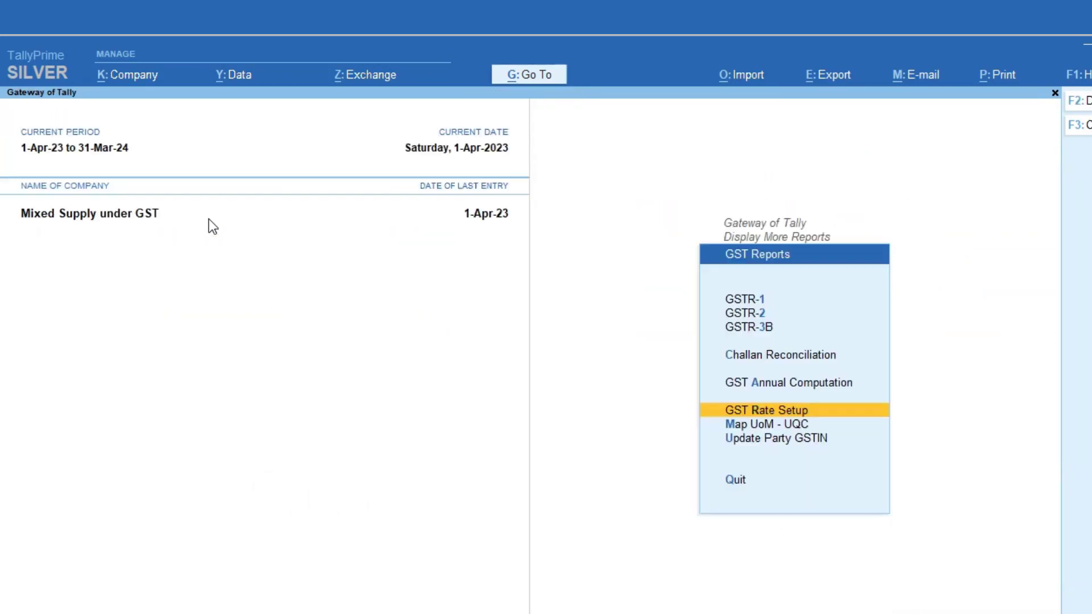
pyautogui.press('Escape')
pyautogui.press('Up')
pyautogui.press('Up')
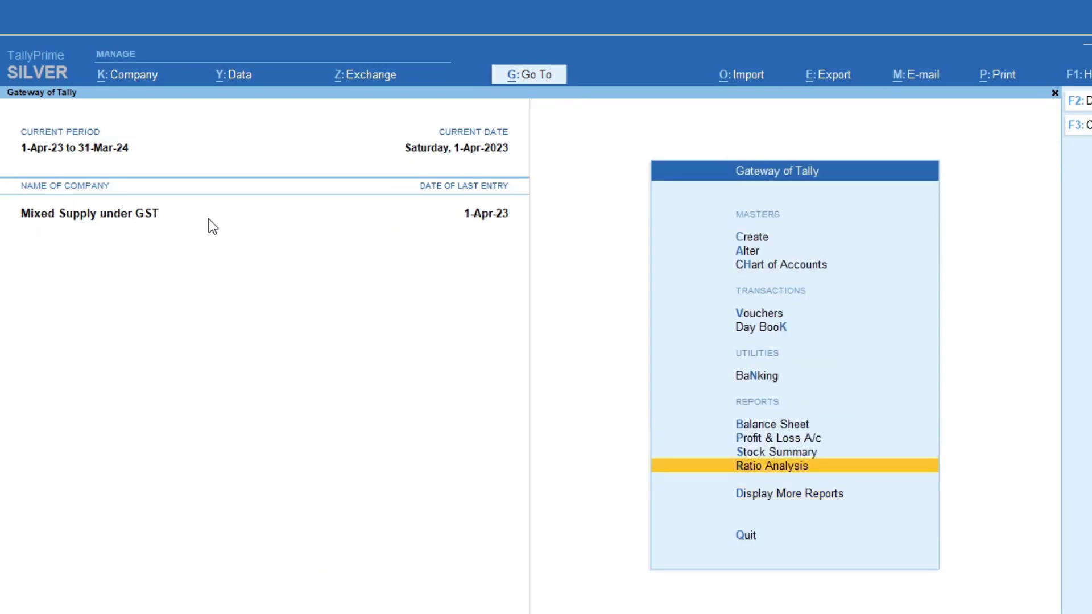
pyautogui.press('Return')
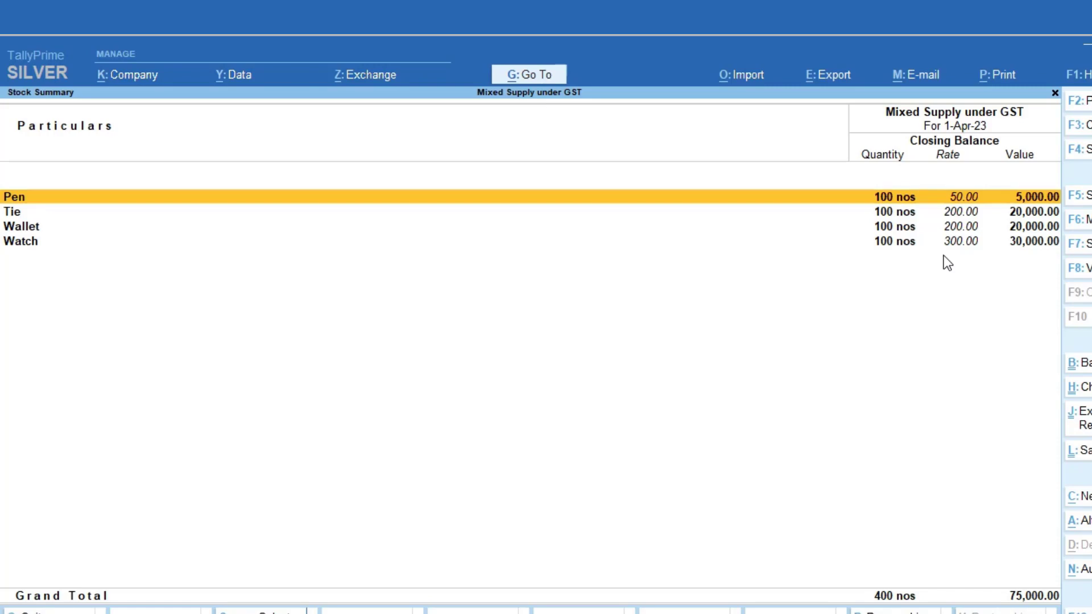
# Step: Close the Stock Summary and open the Combo Kit stock item for alteration
pyautogui.press('Escape')
pyautogui.press('Up')
pyautogui.press('Up')
pyautogui.press('Up')
pyautogui.press('Up')
pyautogui.press('Up')
pyautogui.press('Up')
pyautogui.press('Up')
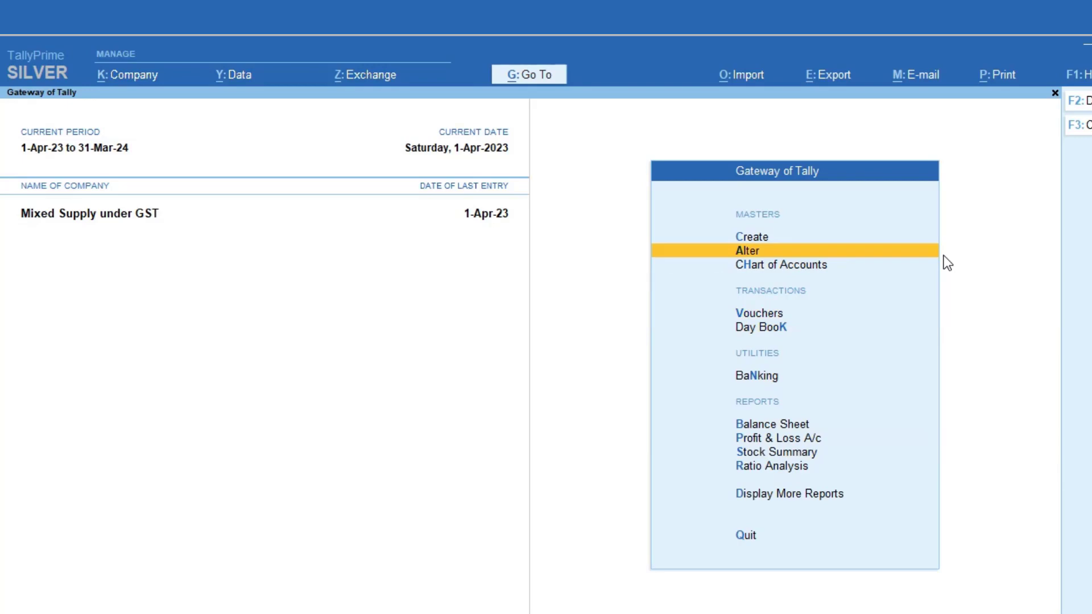
pyautogui.press('Return')
pyautogui.press('Down')
pyautogui.press('Down')
pyautogui.press('Down')
pyautogui.press('Down')
pyautogui.press('Down')
pyautogui.press('Down')
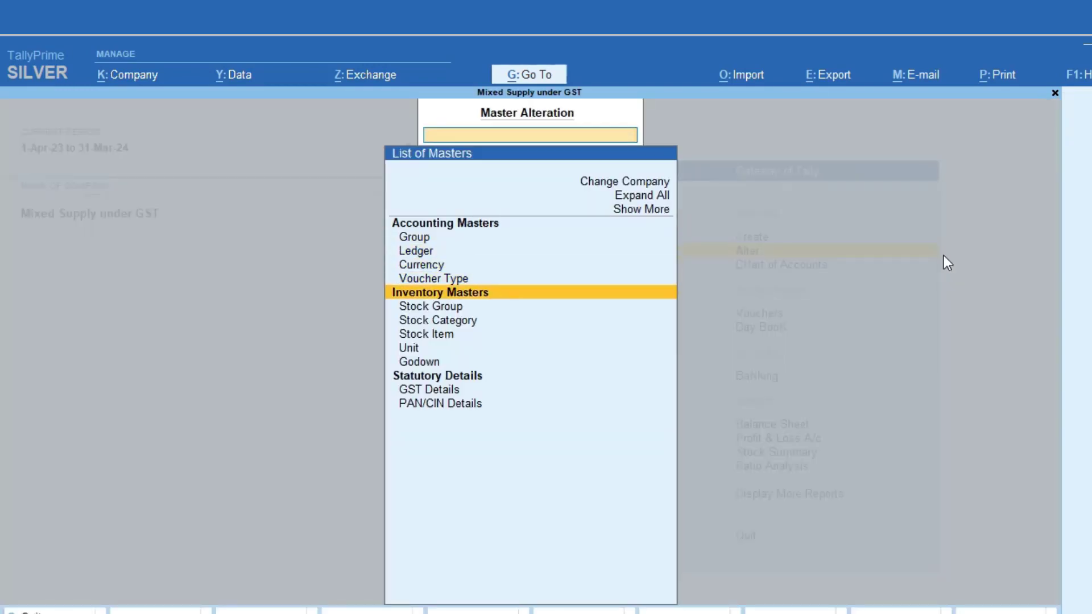
pyautogui.press('Return')
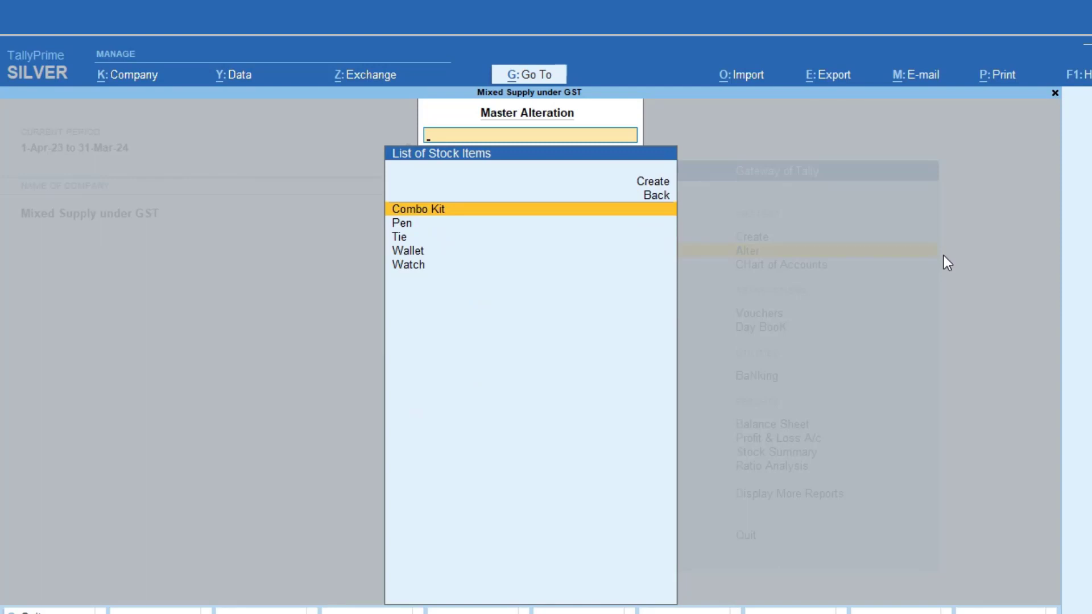
pyautogui.press('Return')
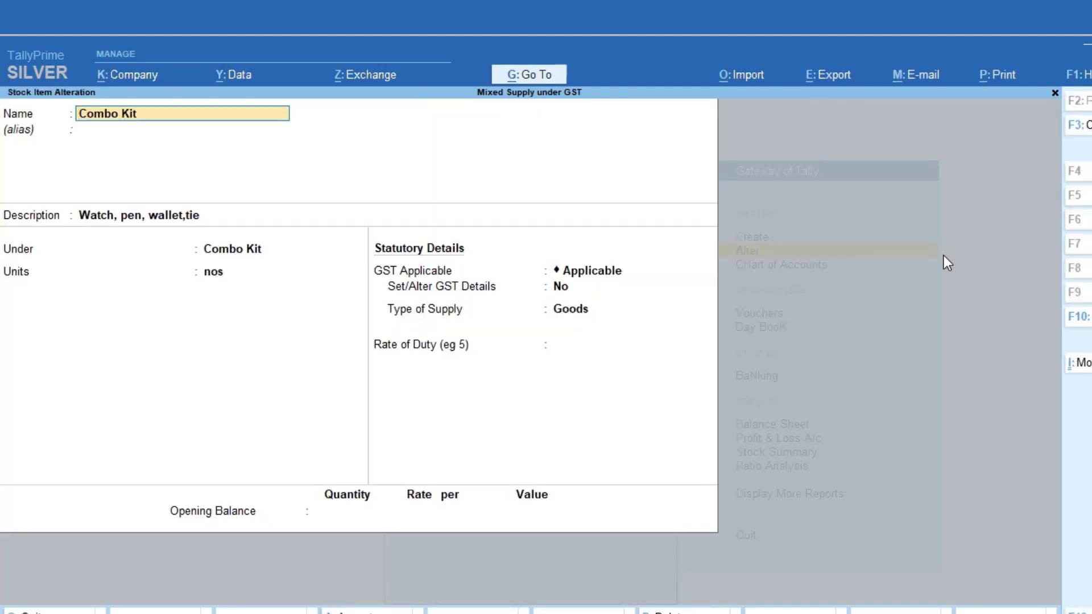
# Step: Turn on Set Components List (Bill of Materials) in Stock Items in the stock item configuration and accept it
pyautogui.press('F12')
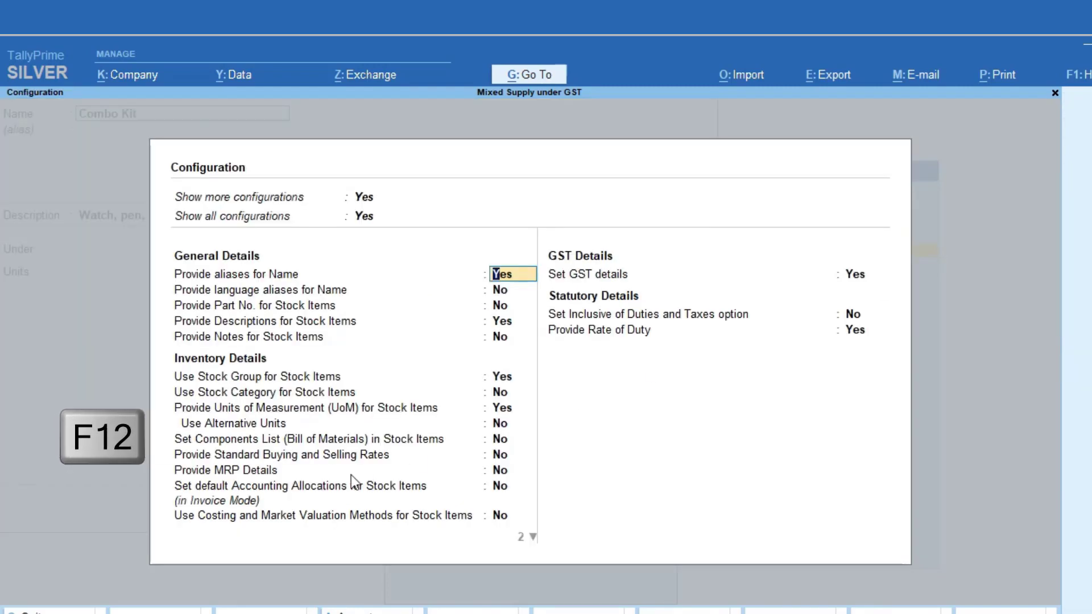
pyautogui.click(361, 439)
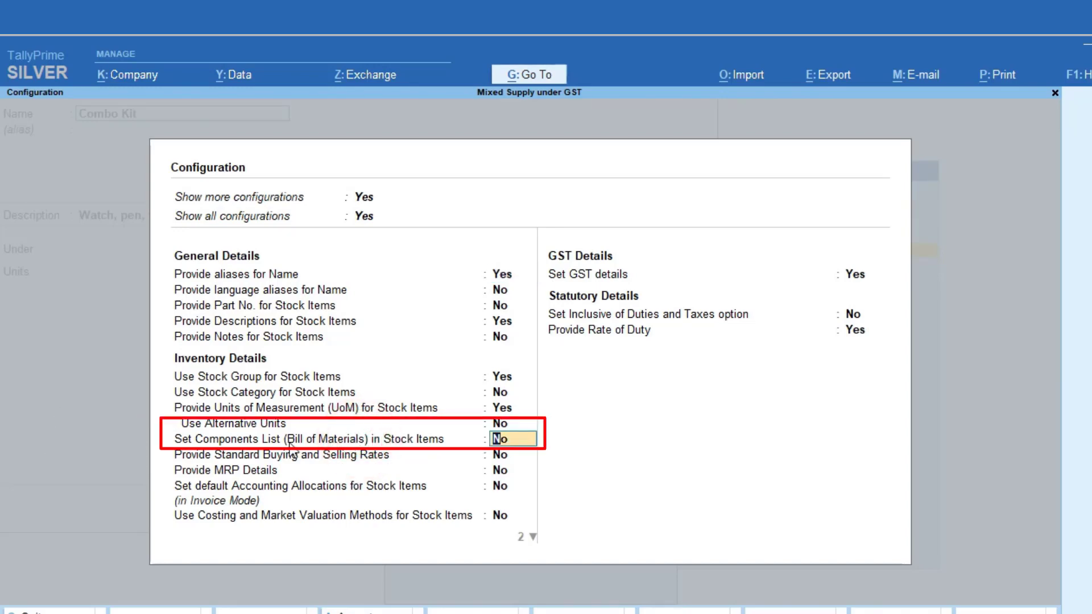
pyautogui.click(510, 442)
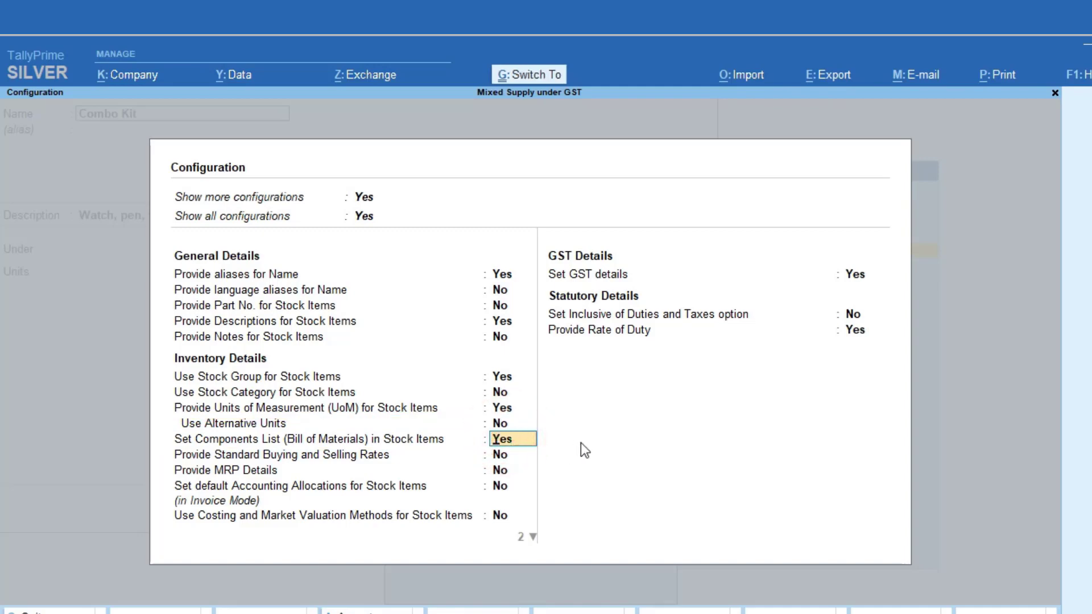
pyautogui.hotkey('ctrl', 'a')
# Step: Enable component alteration (BOM) for Combo Kit and create a BOM named Combo Kit with 1 nos as unit of manufacture
pyautogui.click(212, 323)
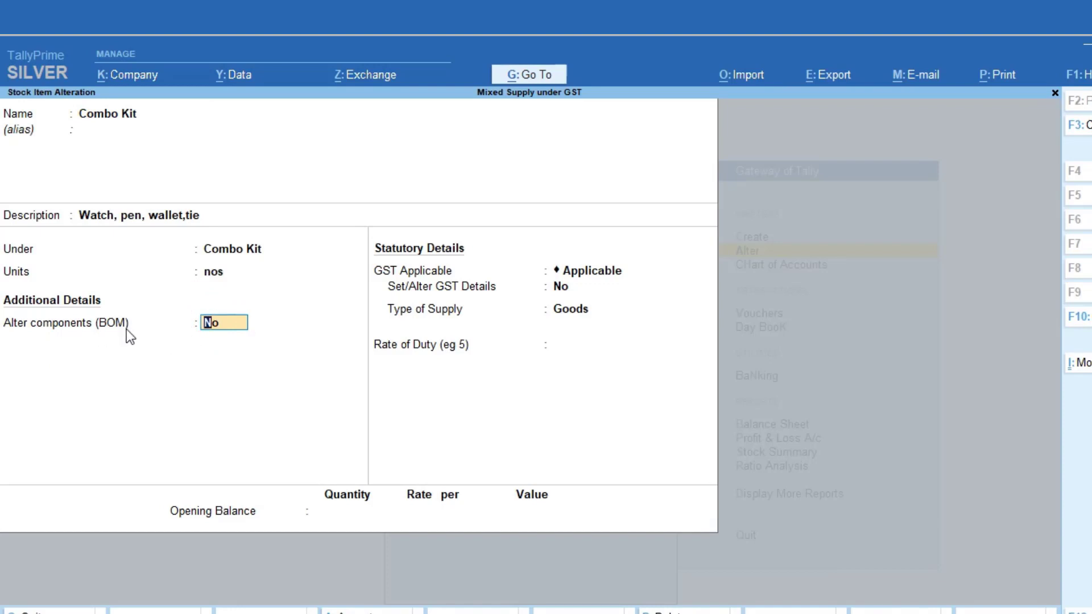
pyautogui.write('y')
pyautogui.press('Return')
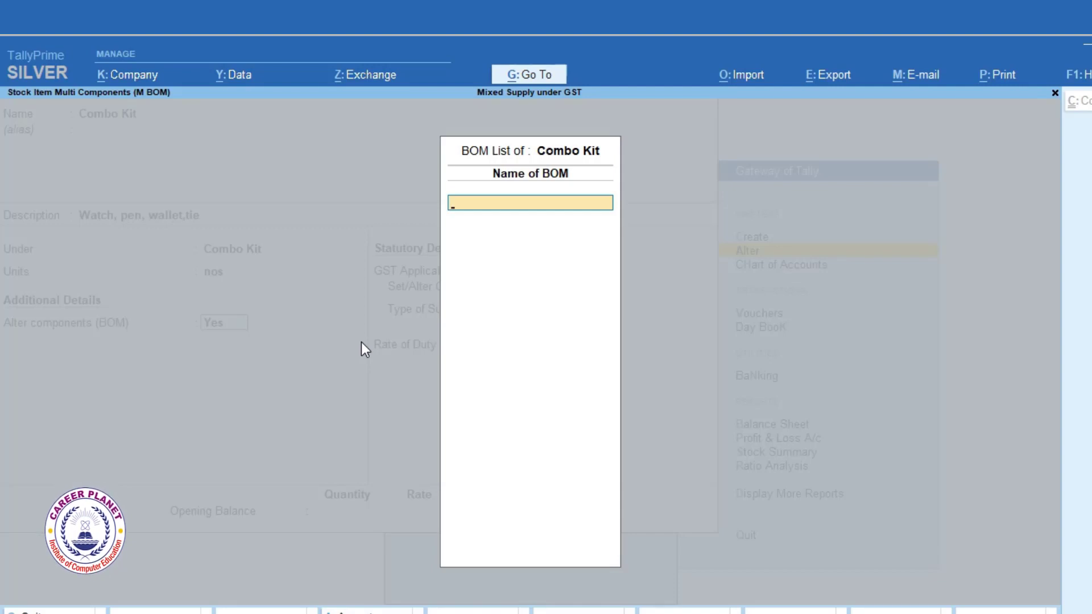
pyautogui.write('Com')
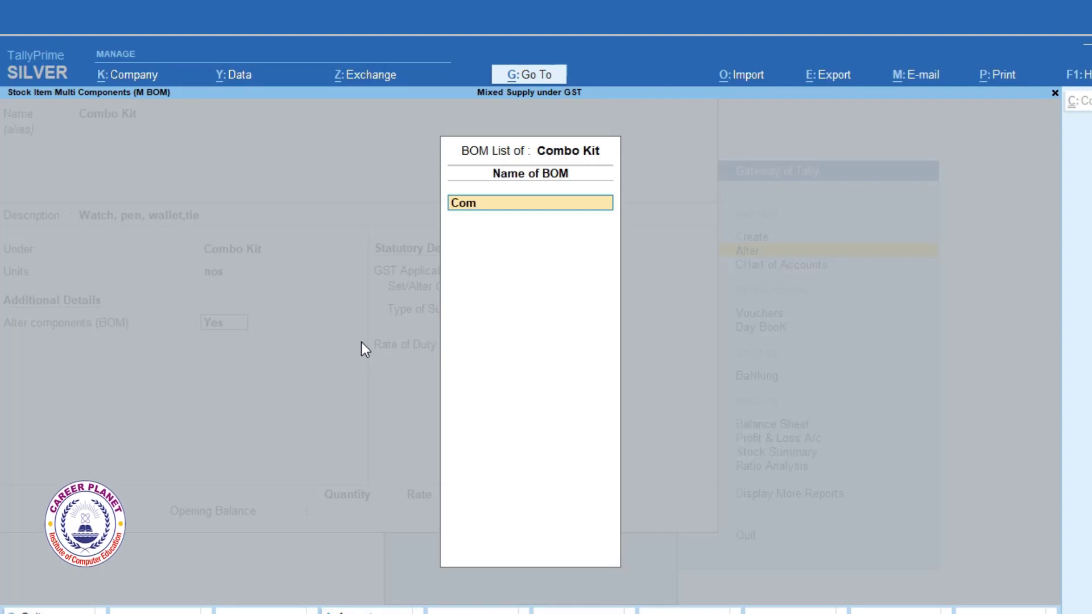
pyautogui.write('bo Kit')
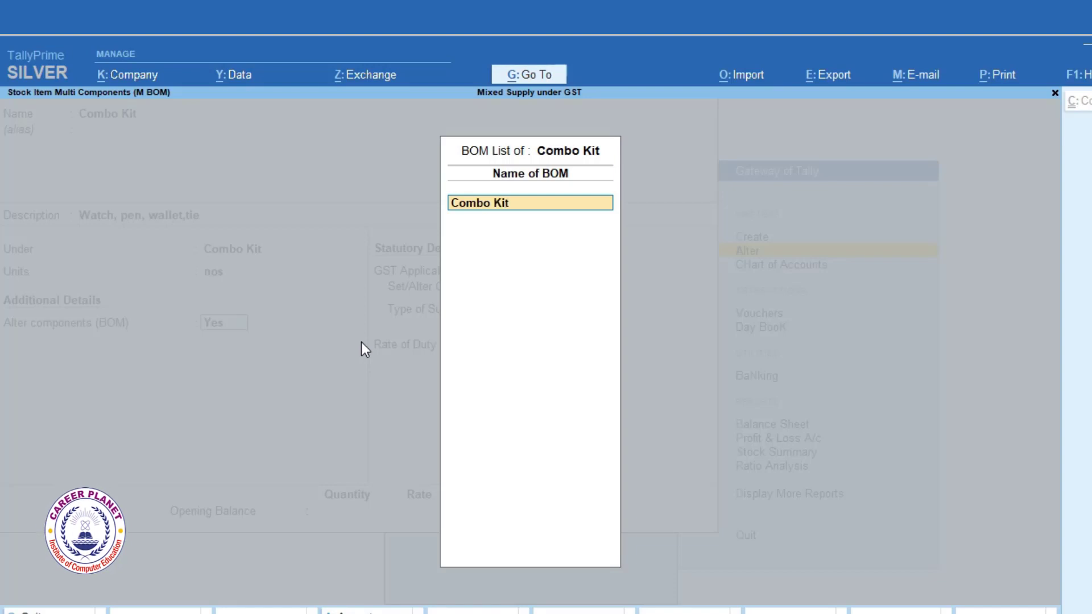
pyautogui.press('Return')
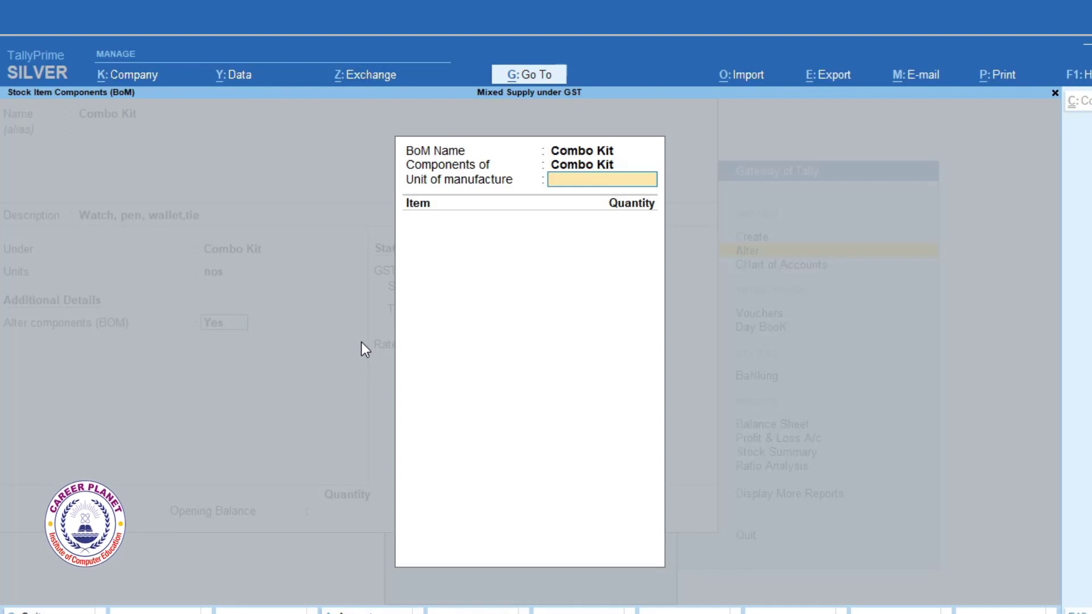
pyautogui.press('Return')
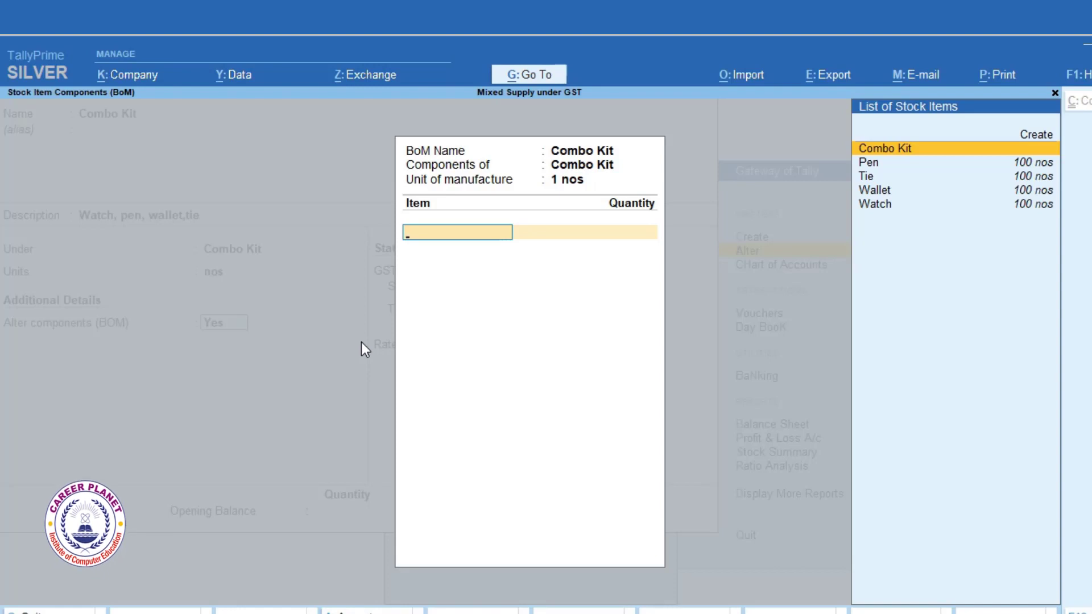
# Step: Add Pen and Tie to the Combo Kit BOM with a quantity of 1 nos each
pyautogui.press('Down')
pyautogui.press('Return')
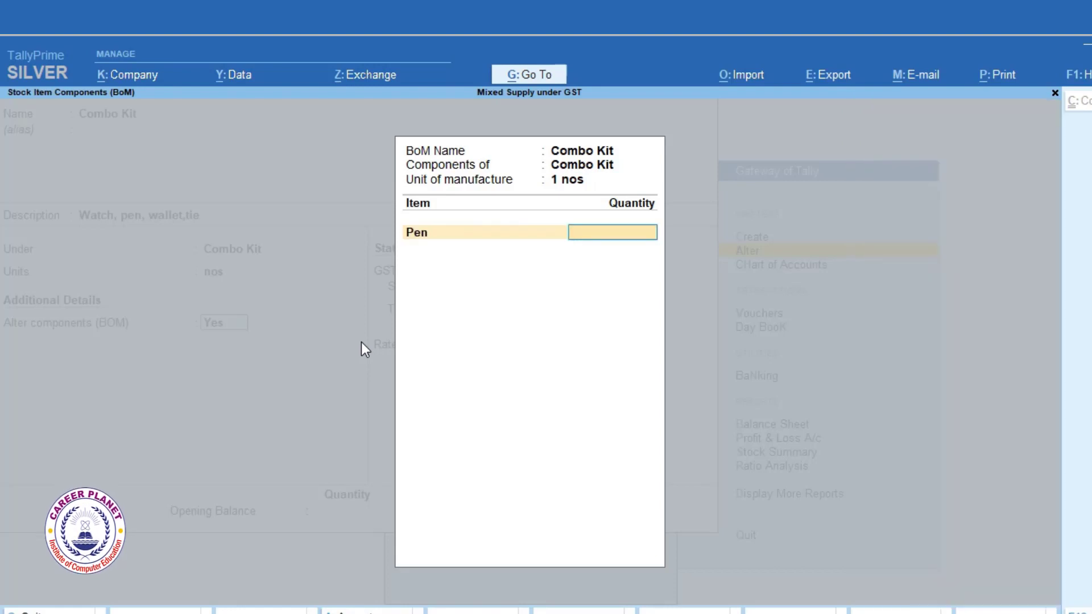
pyautogui.write('1')
pyautogui.press('Return')
pyautogui.press('Down')
pyautogui.press('Down')
pyautogui.press('Return')
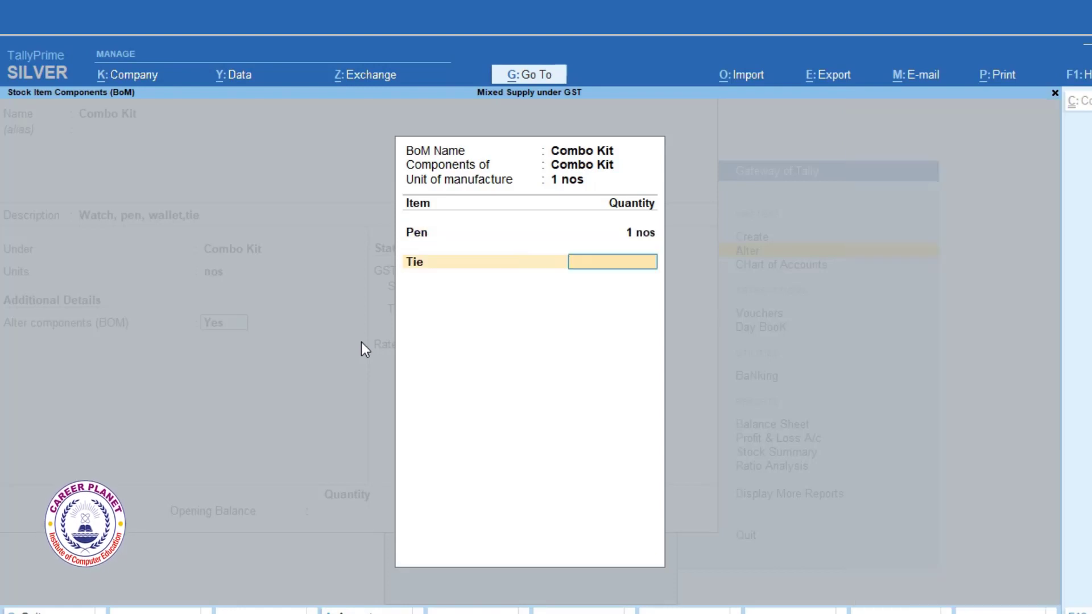
pyautogui.write('1')
pyautogui.press('Return')
# Step: Add Wallet and Watch to the Combo Kit BOM with a quantity of 1 nos each
pyautogui.press('Down')
pyautogui.press('Down')
pyautogui.press('Down')
pyautogui.press('Down')
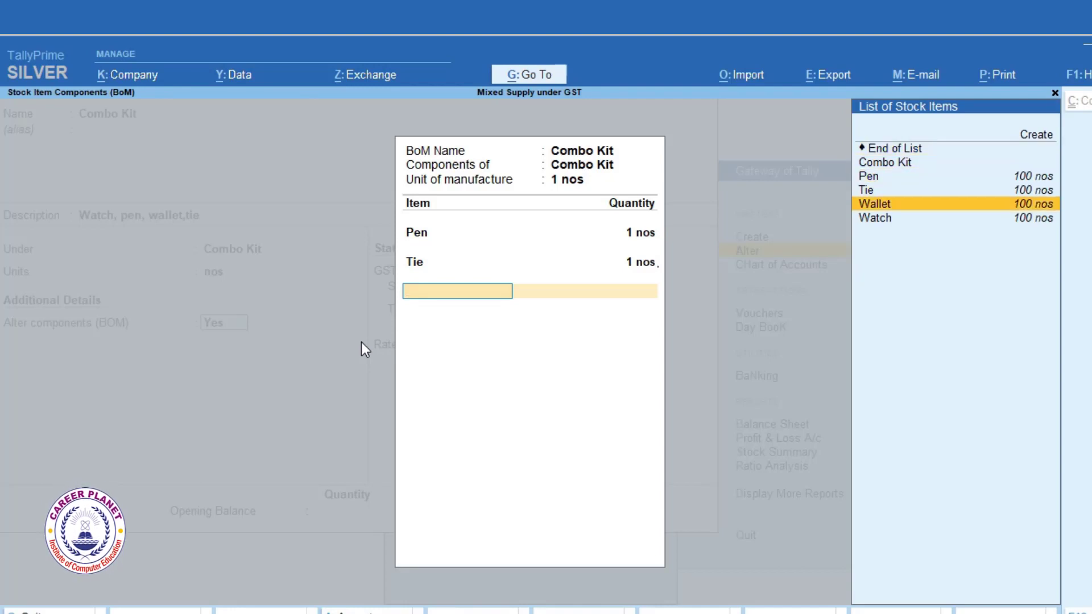
pyautogui.press('Return')
pyautogui.press('Return')
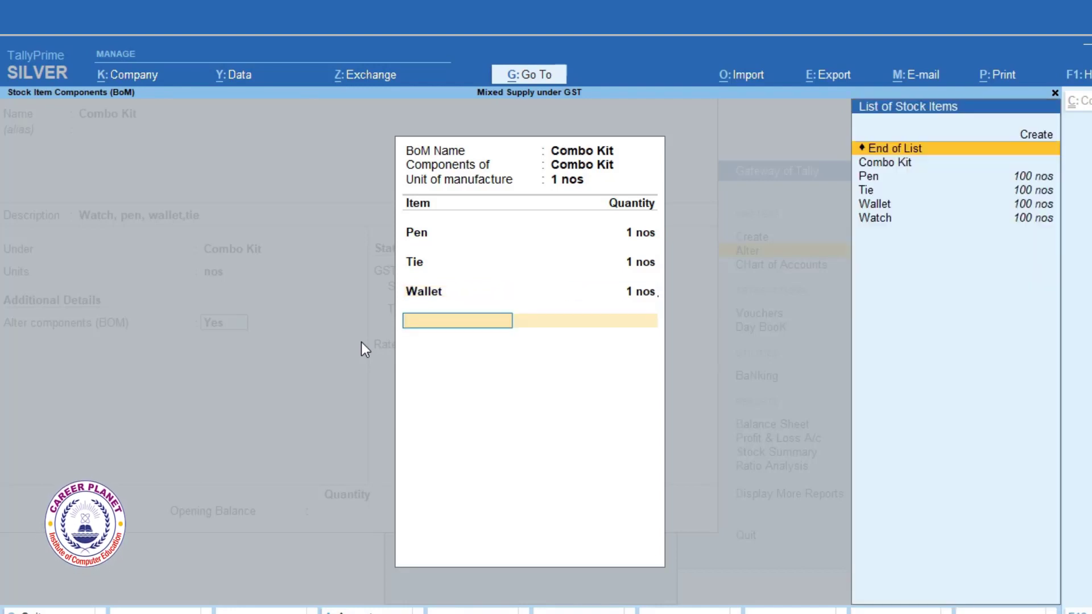
pyautogui.press('Down')
pyautogui.press('Down')
pyautogui.press('Down')
pyautogui.press('Down')
pyautogui.press('Down')
pyautogui.press('Return')
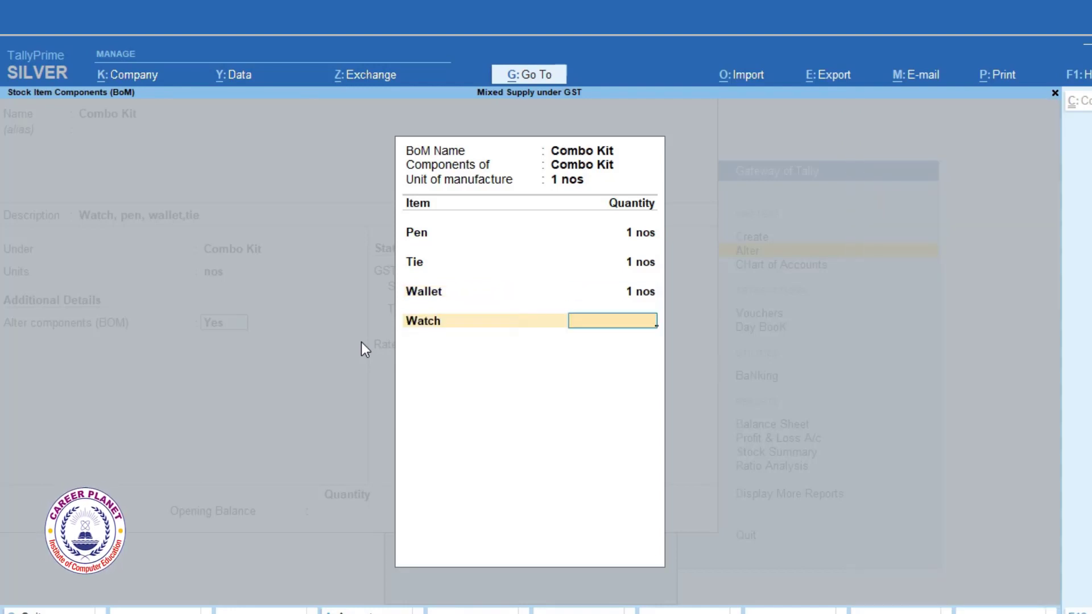
pyautogui.write('1')
pyautogui.press('Return')
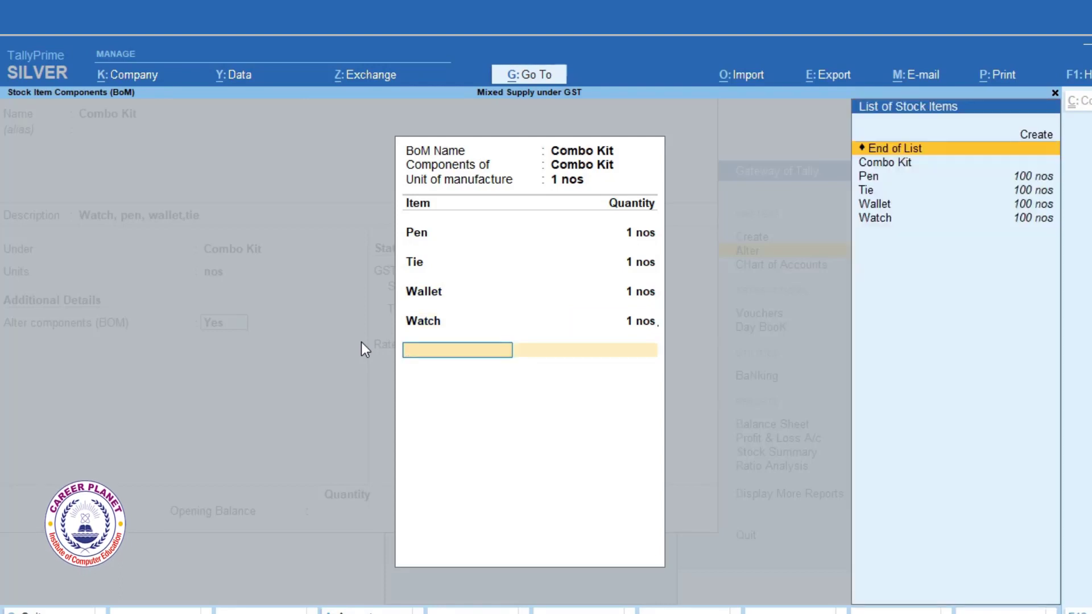
# Step: End the component list, go through the remaining Combo Kit fields and save the altered stock item
pyautogui.press('Return')
pyautogui.press('Return')
pyautogui.press('Return')
pyautogui.press('Return')
pyautogui.press('Return')
pyautogui.press('Return')
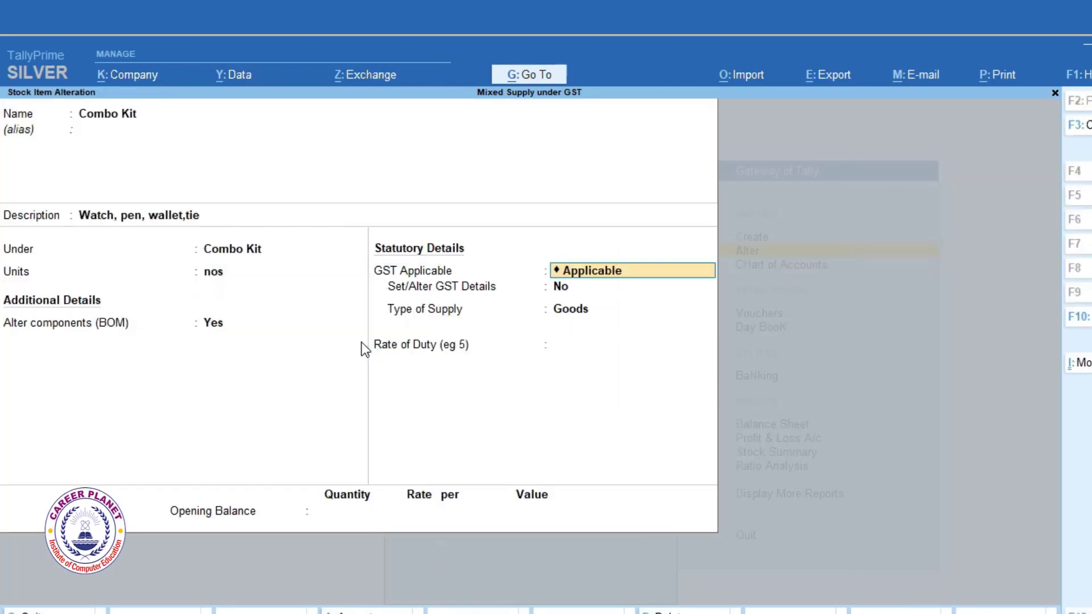
pyautogui.press('Return')
pyautogui.press('Return')
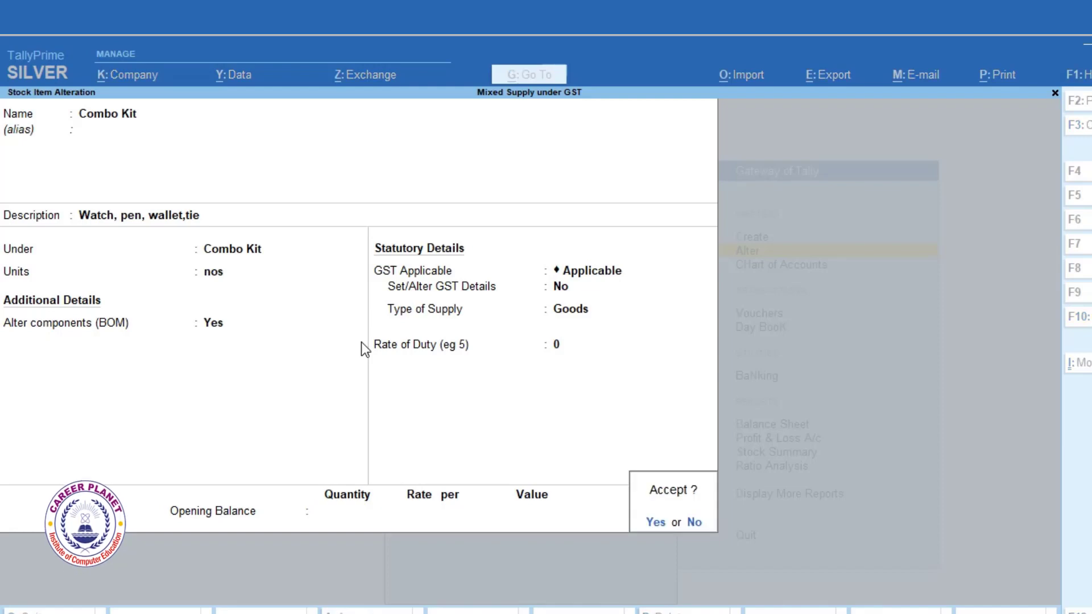
pyautogui.click(937, 351)
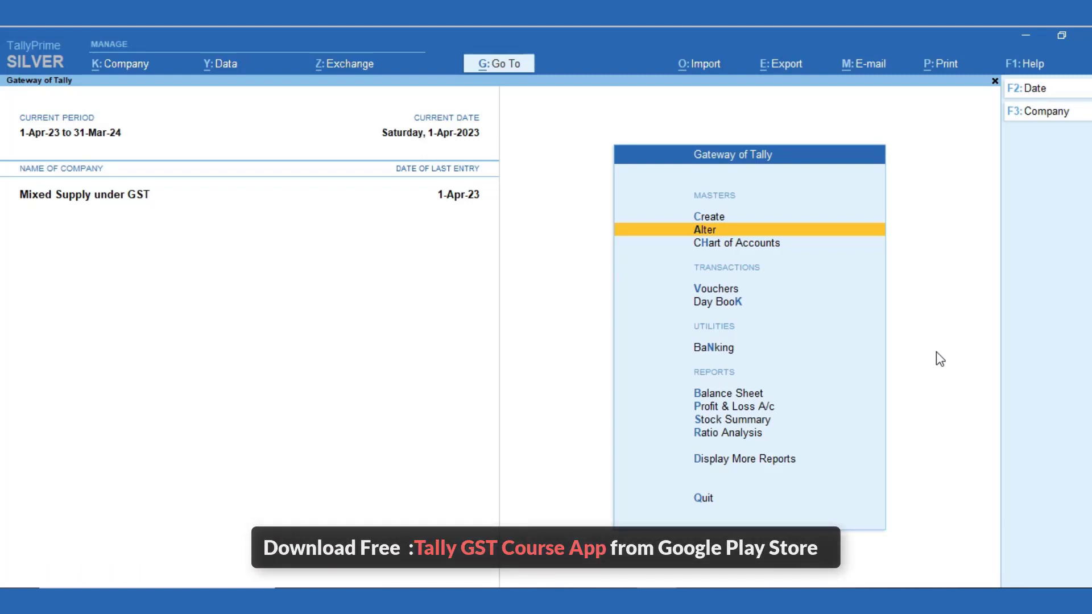
pyautogui.click(729, 291)
pyautogui.click(1037, 249)
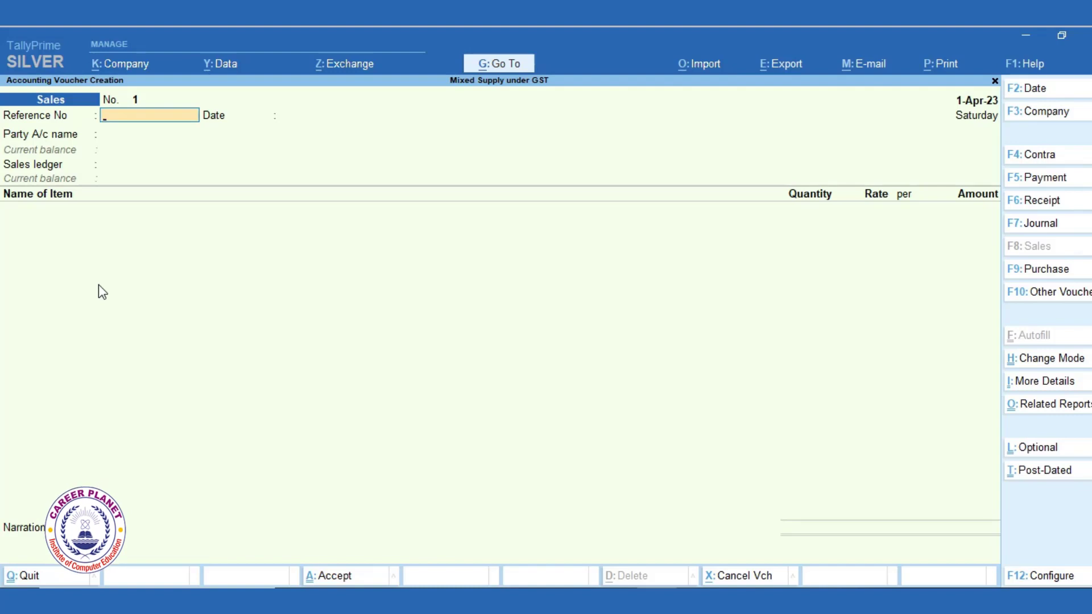
pyautogui.press('Escape')
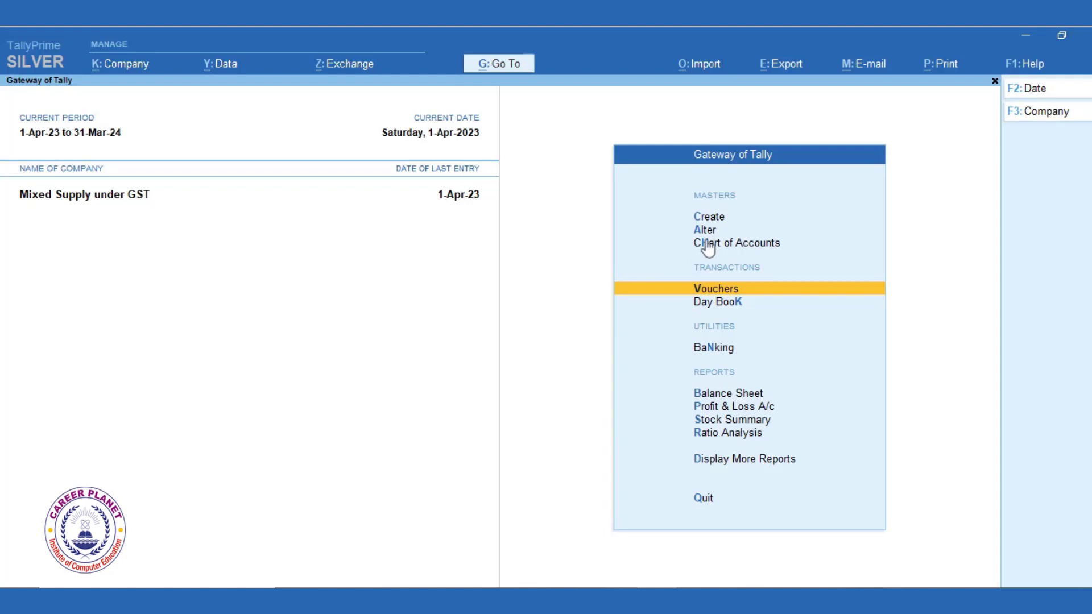
# Step: Create a new voucher type named Combo Kit and base it on the Stock Journal voucher type
pyautogui.click(718, 217)
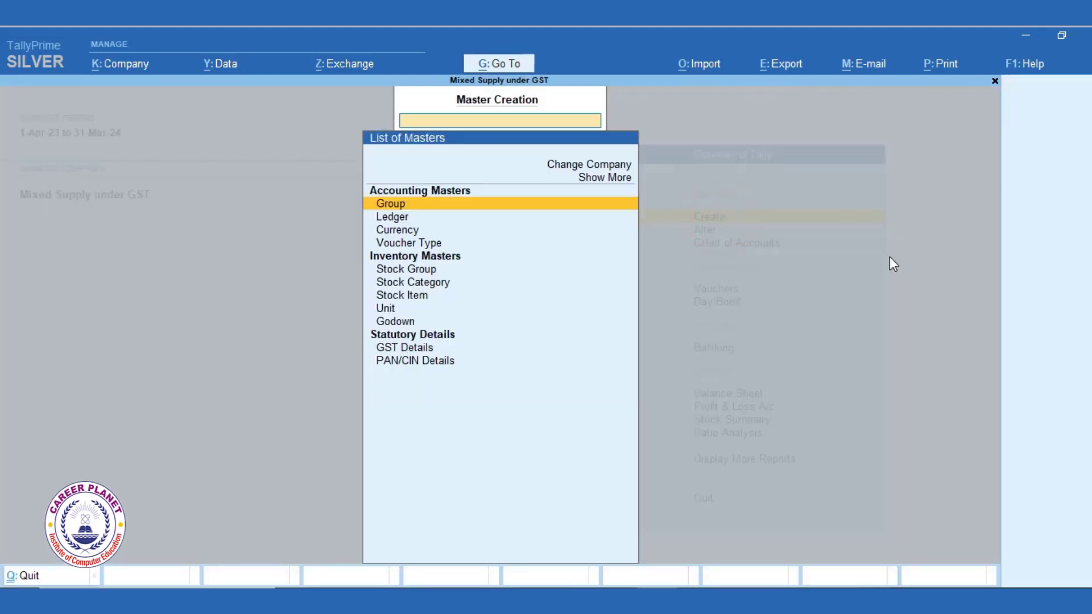
pyautogui.press('Down')
pyautogui.press('Down')
pyautogui.press('Down')
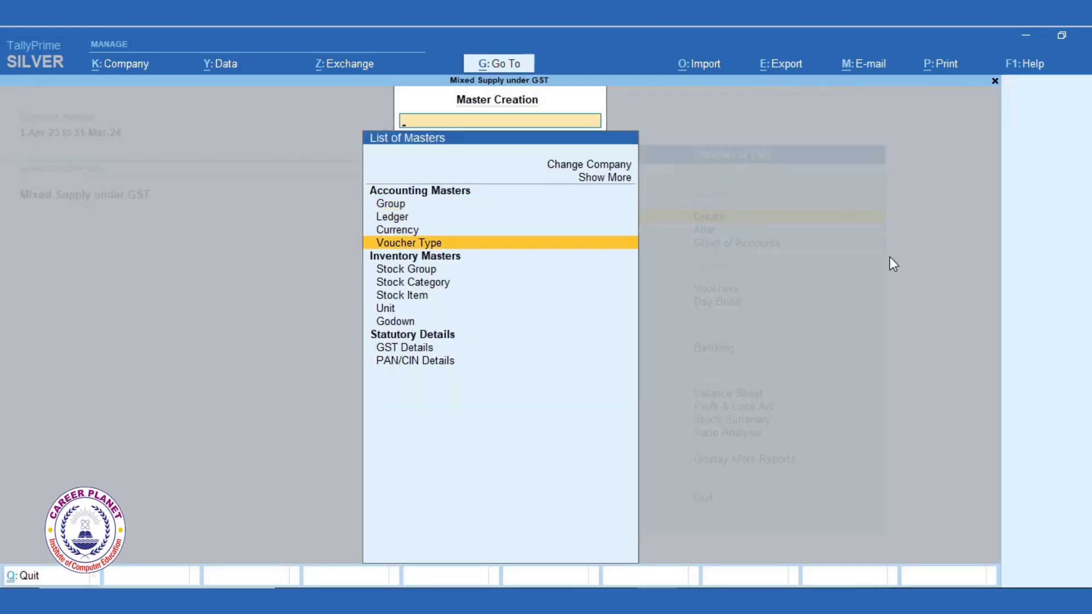
pyautogui.press('Return')
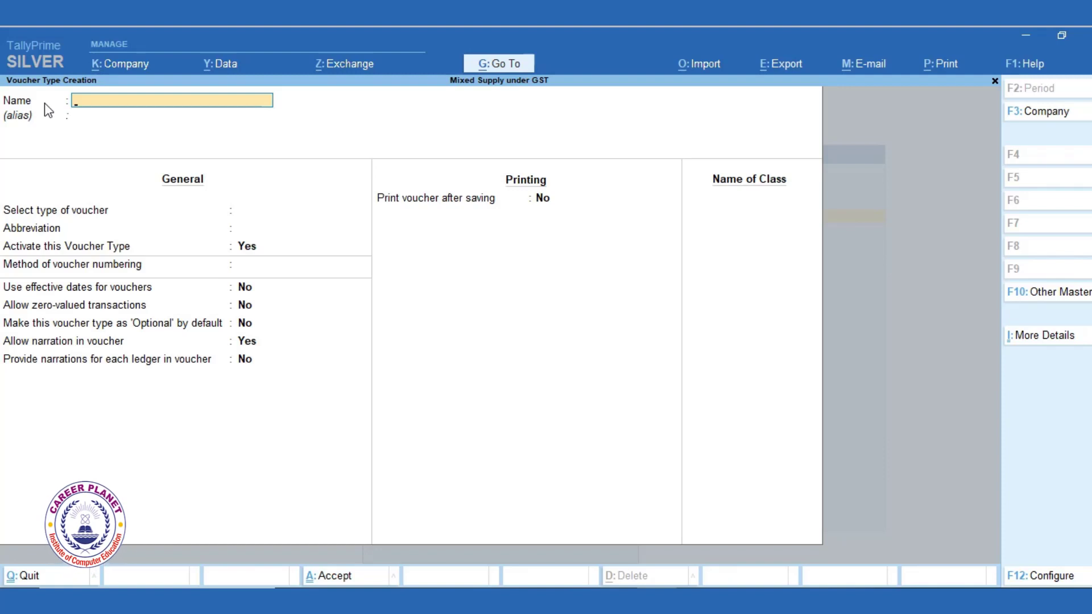
pyautogui.write('Combo')
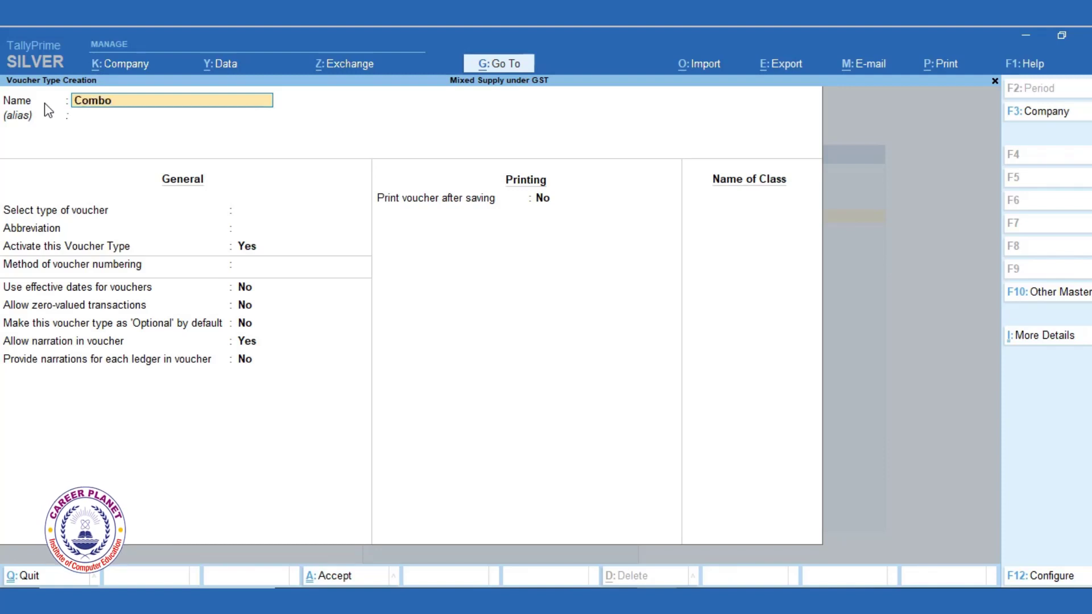
pyautogui.write(' Kit')
pyautogui.press('Return')
pyautogui.press('Return')
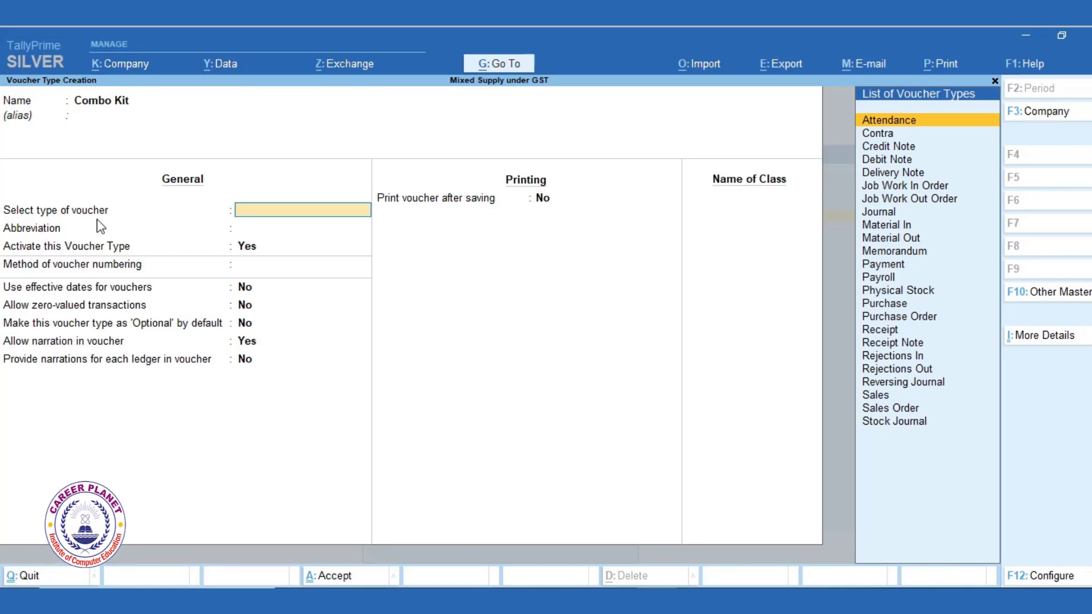
pyautogui.write('St')
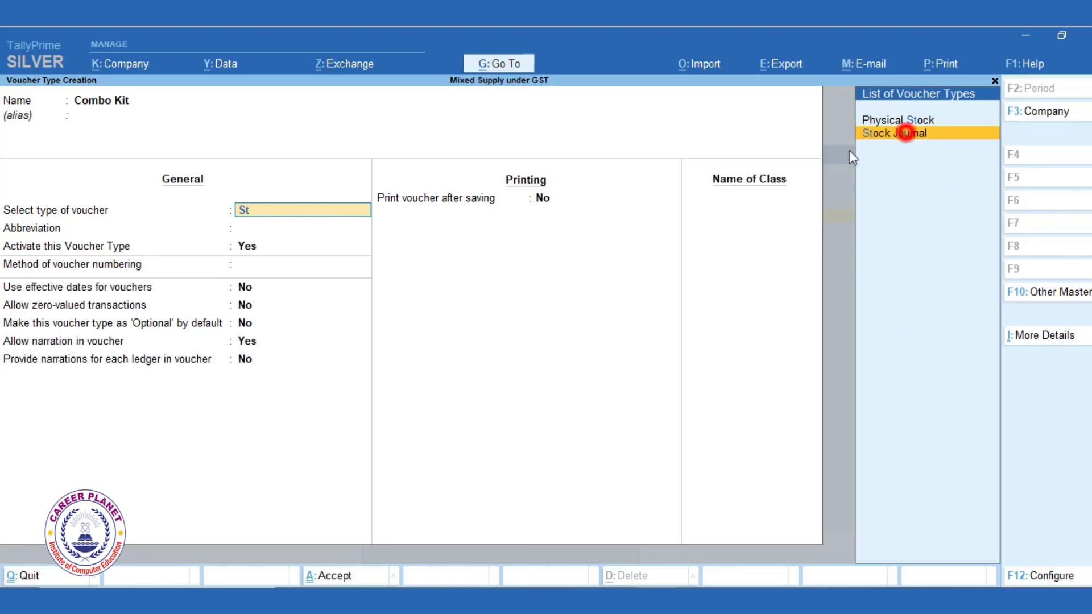
pyautogui.click(906, 133)
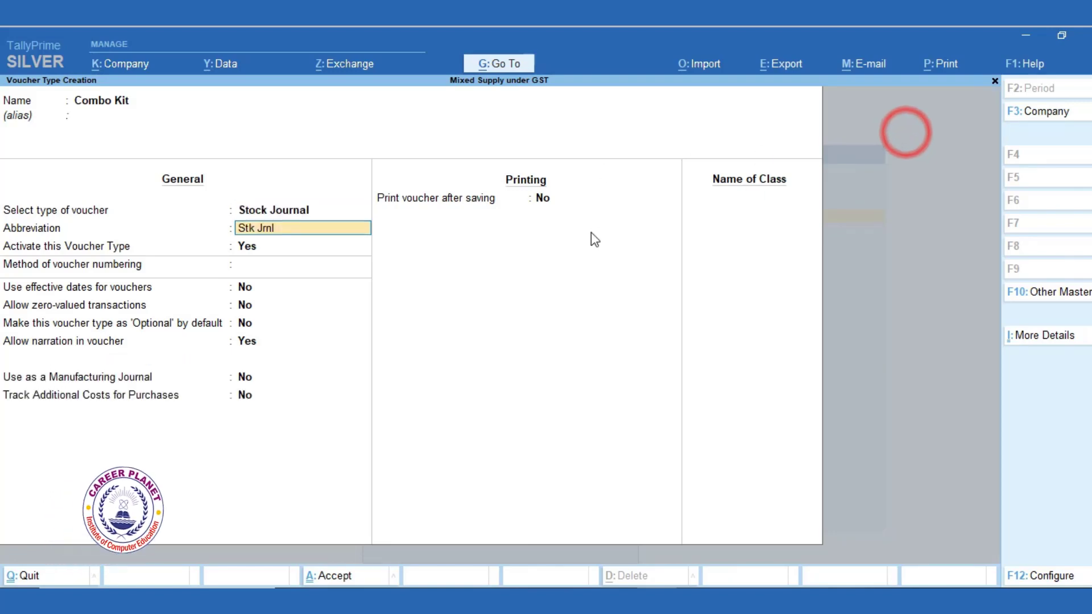
# Step: Keep the default abbreviation and automatic numbering, and set Use as a Manufacturing Journal to Yes
pyautogui.press('Return')
pyautogui.press('Return')
pyautogui.press('Return')
pyautogui.press('Return')
pyautogui.press('Return')
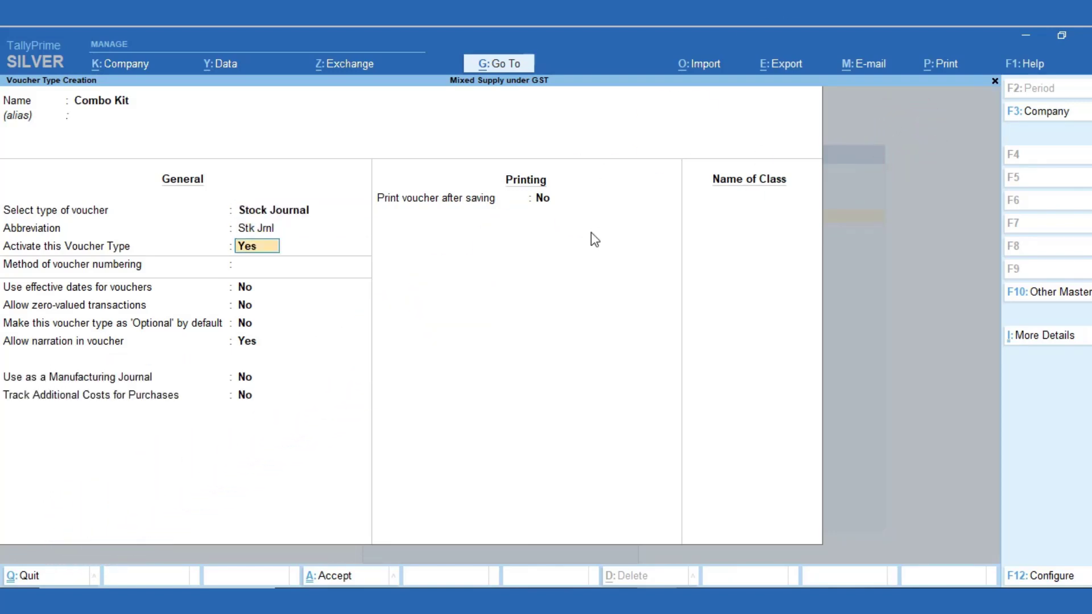
pyautogui.press('Return')
pyautogui.press('Return')
pyautogui.press('Return')
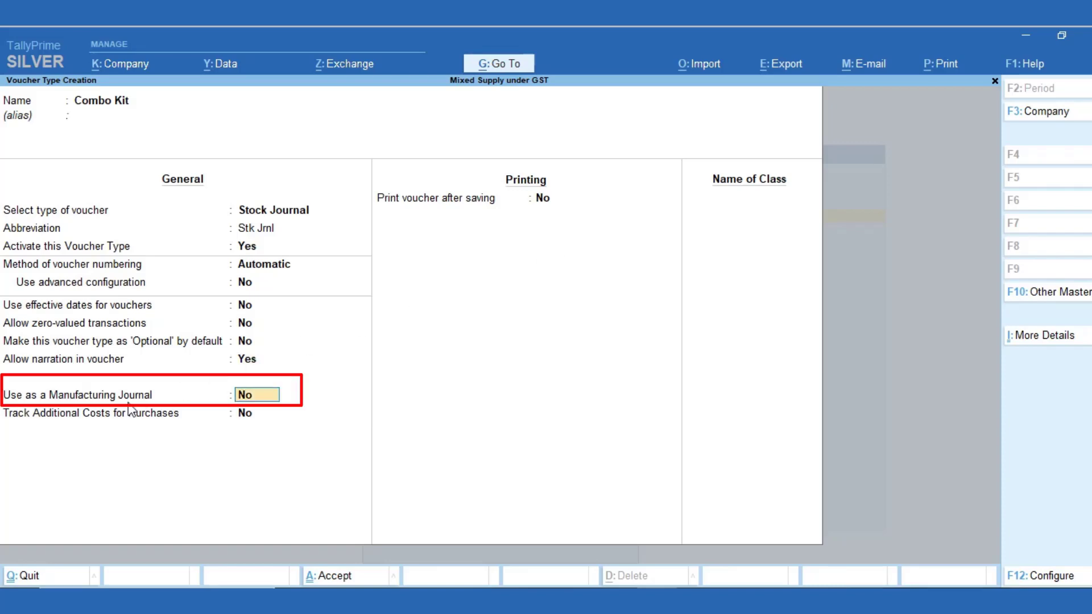
pyautogui.write('y')
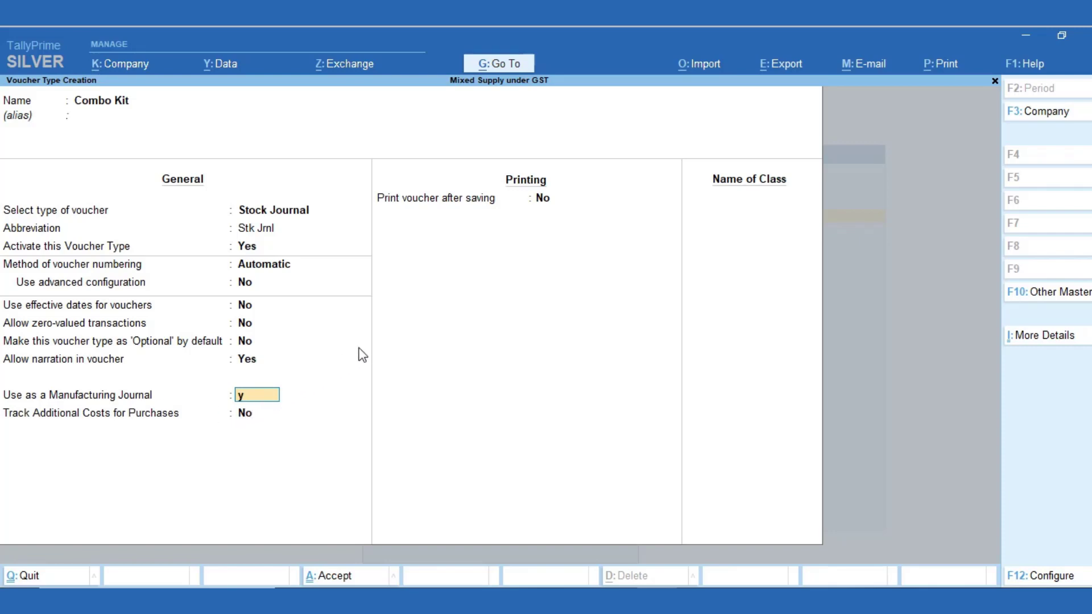
pyautogui.press('Return')
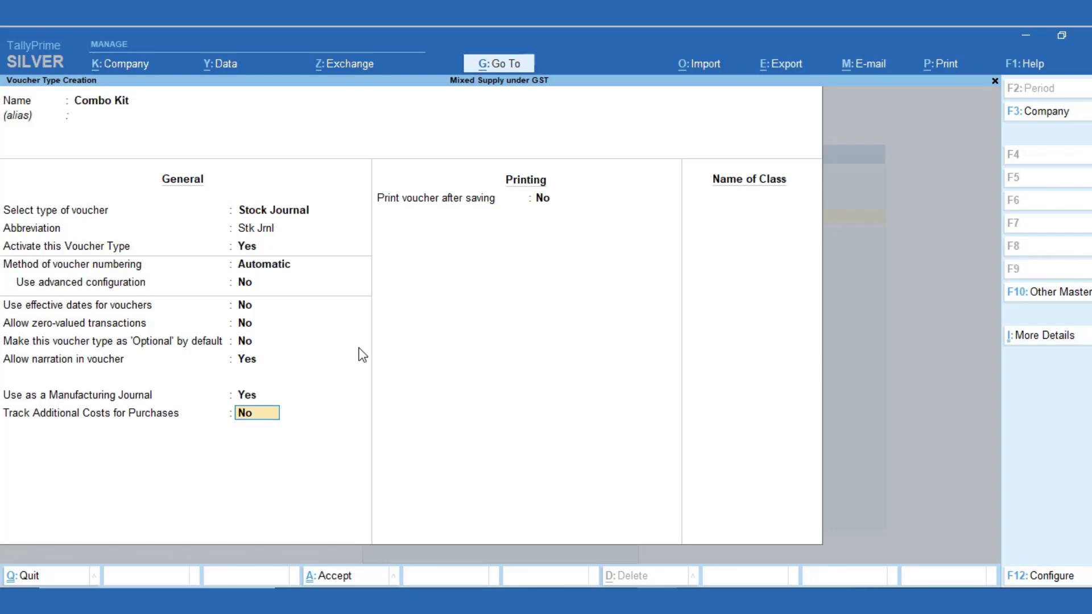
# Step: Save the Combo Kit voucher type without tracking additional costs and return to the Gateway of Tally
pyautogui.press('Return')
pyautogui.press('Return')
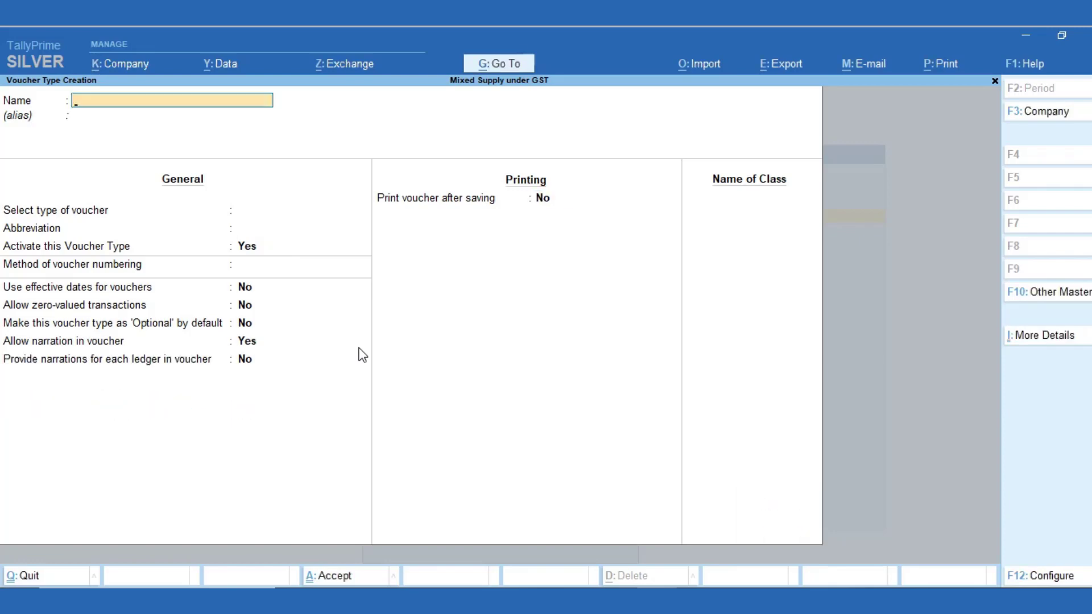
pyautogui.press('Escape')
pyautogui.press('Escape')
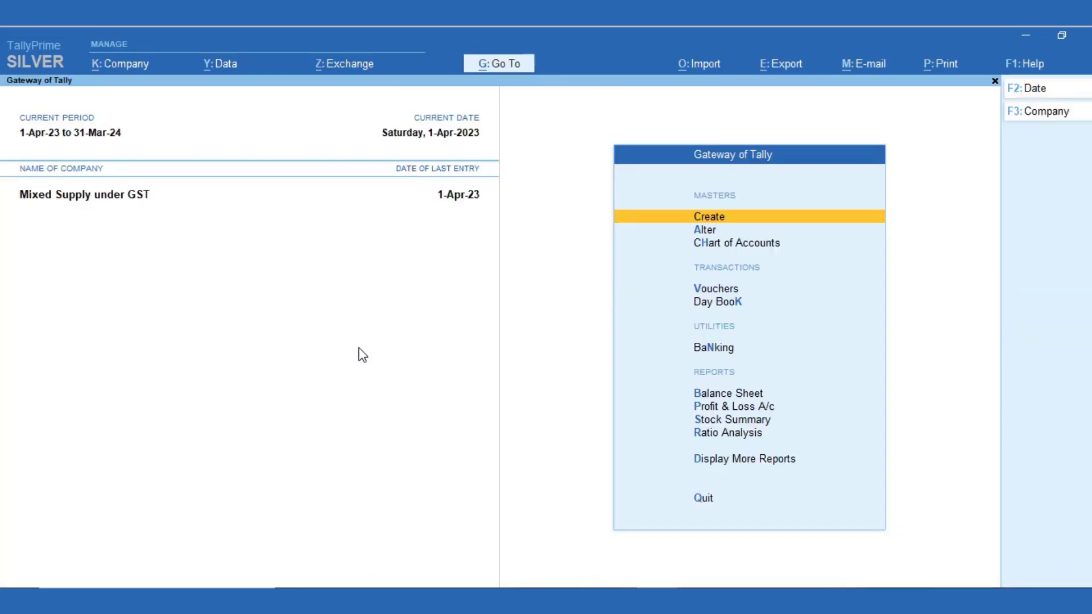
# Step: Start a new Stock Journal voucher and change its voucher type to Combo Kit
pyautogui.press('Down')
pyautogui.press('Down')
pyautogui.press('Down')
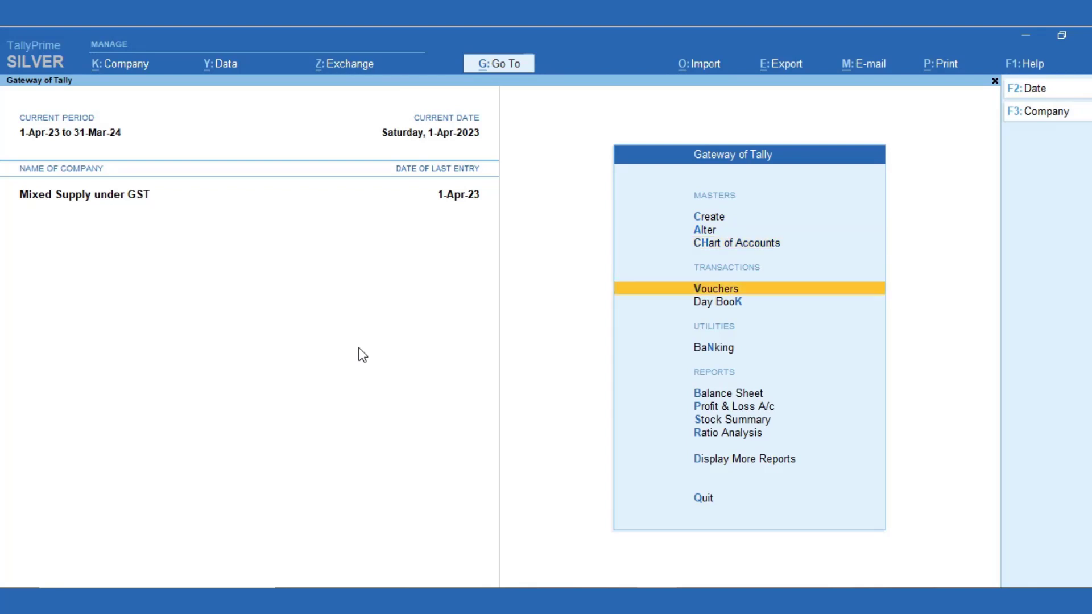
pyautogui.press('Return')
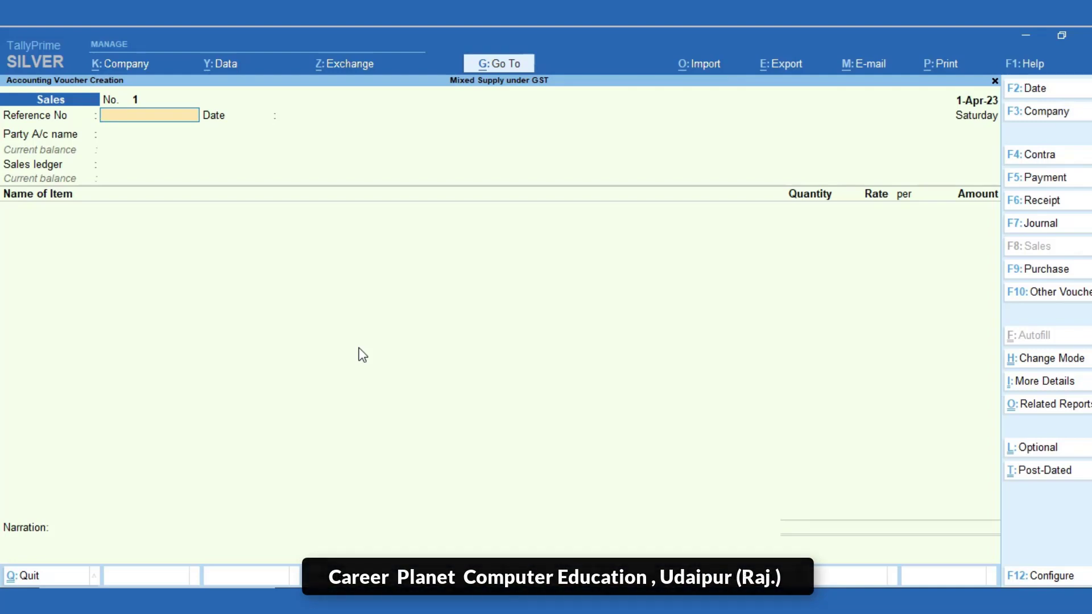
pyautogui.press('ctrl')
pyautogui.hotkey('ctrl', 'F7')
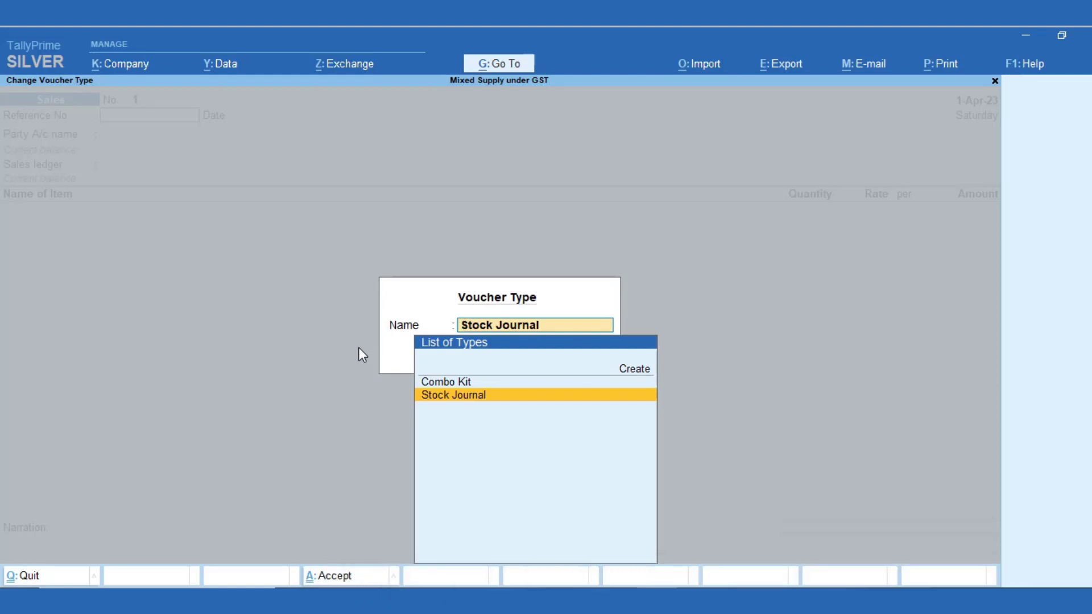
pyautogui.press('Return')
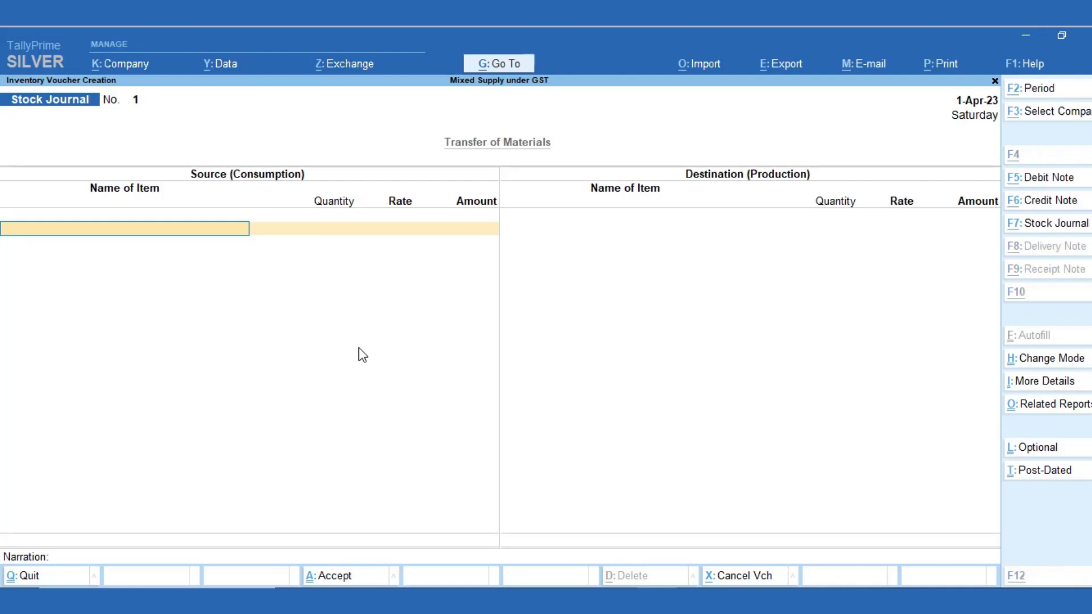
pyautogui.hotkey('alt', 'F7')
pyautogui.press('Up')
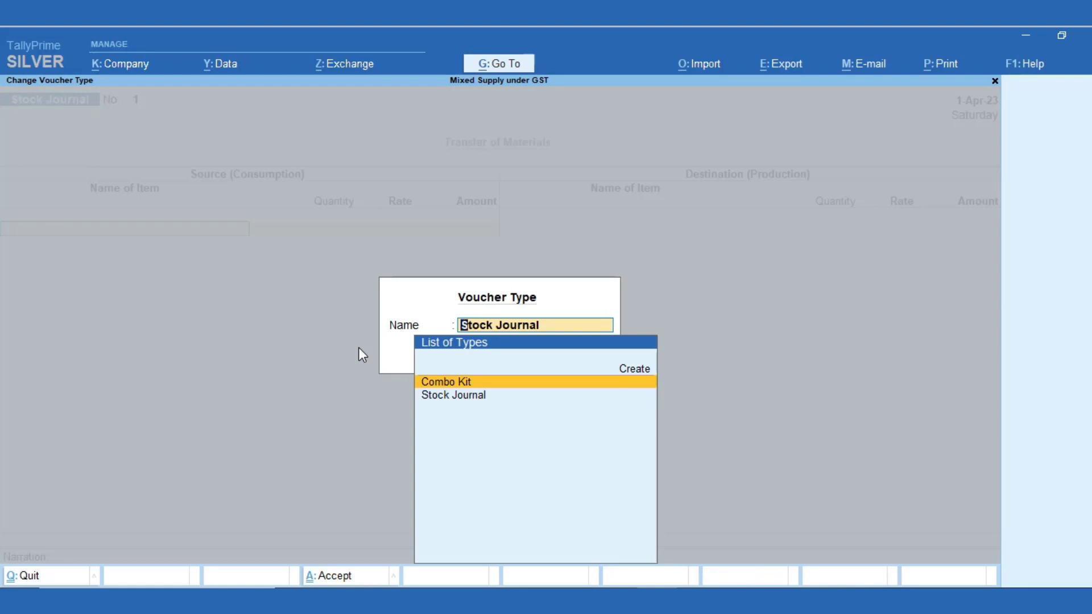
pyautogui.press('Return')
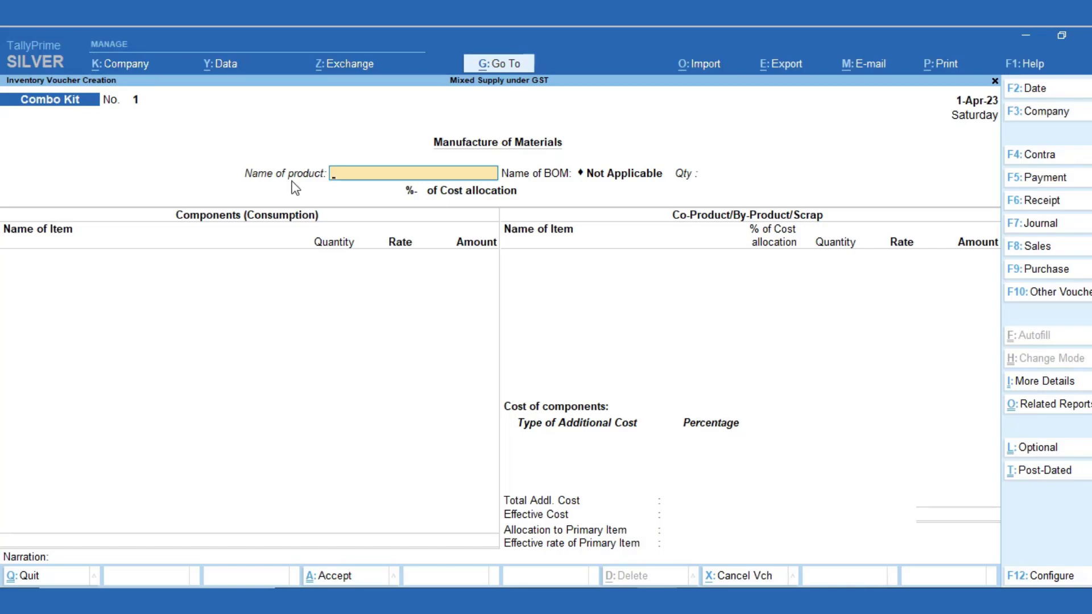
# Step: Choose Combo Kit as the product to manufacture with the Combo Kit BOM and a quantity of 1 nos
pyautogui.write('C')
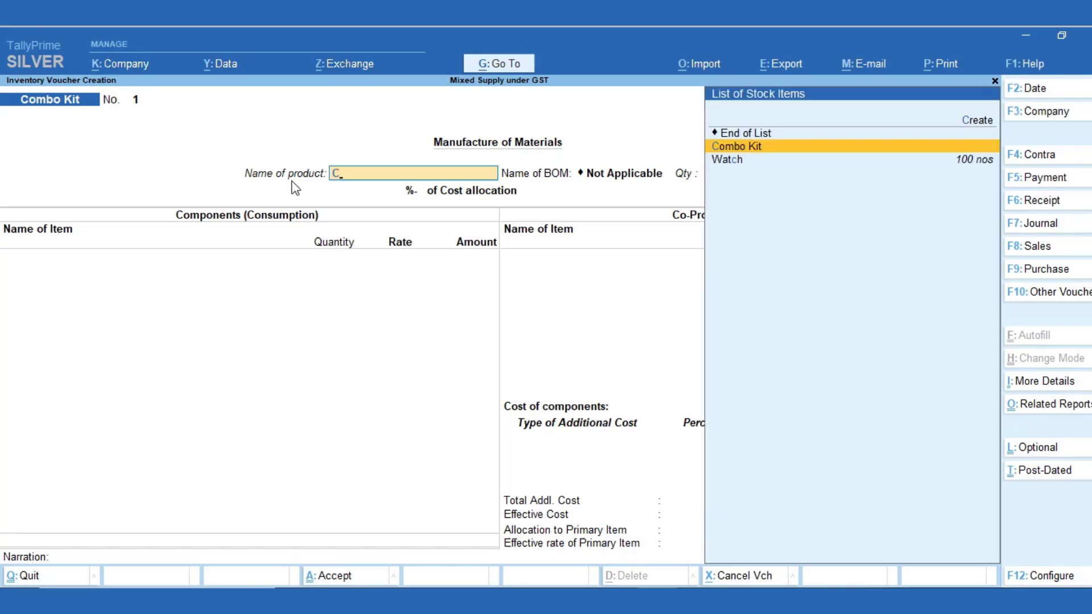
pyautogui.click(768, 148)
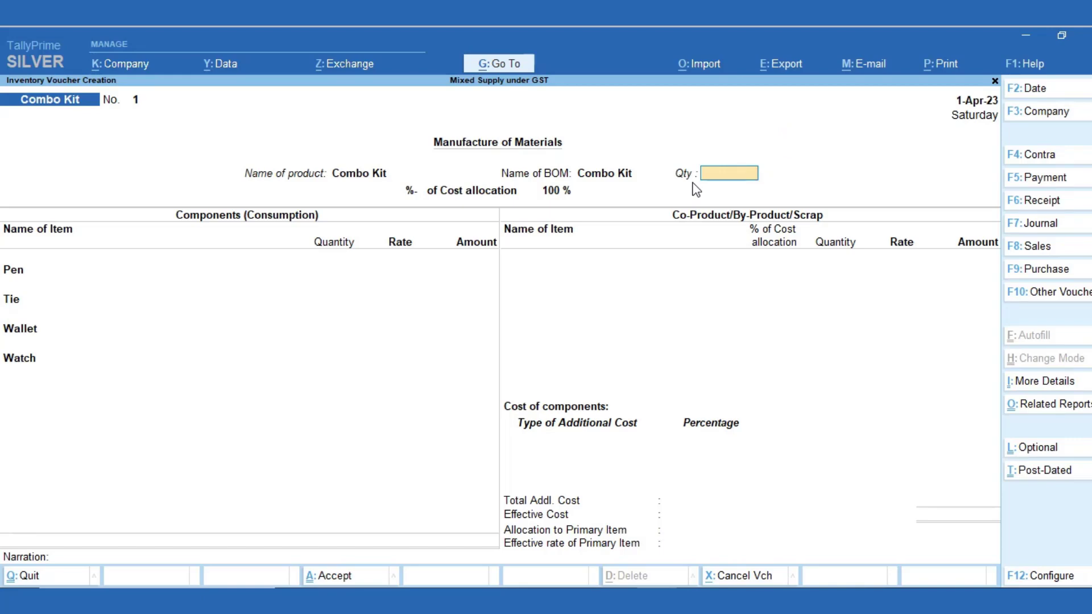
pyautogui.write('1')
pyautogui.press('Return')
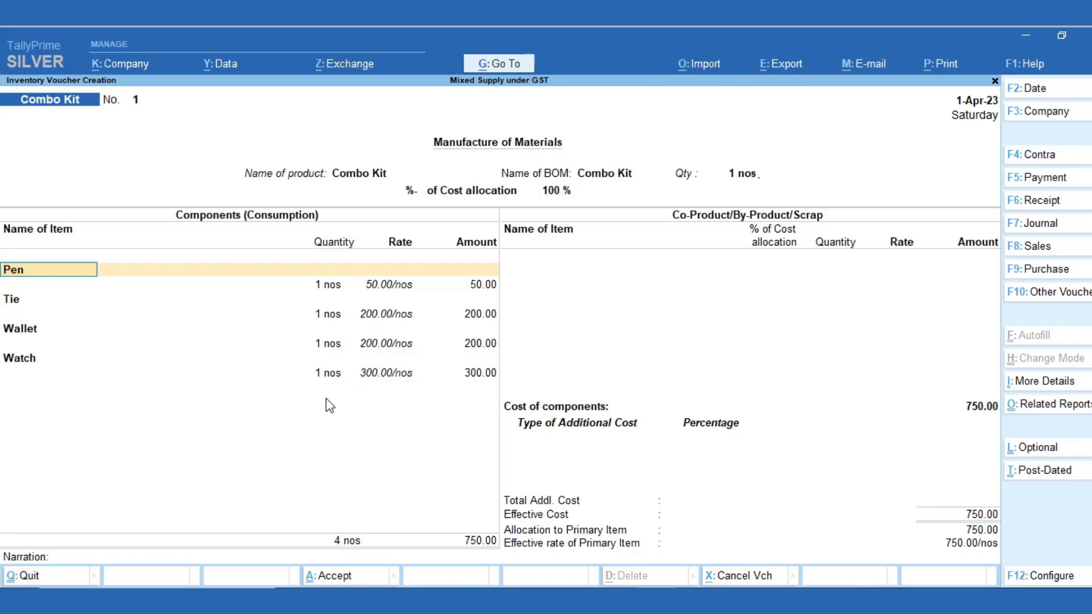
# Step: Set the quantity of Combo Kit to manufacture to 10 nos
pyautogui.click(755, 179)
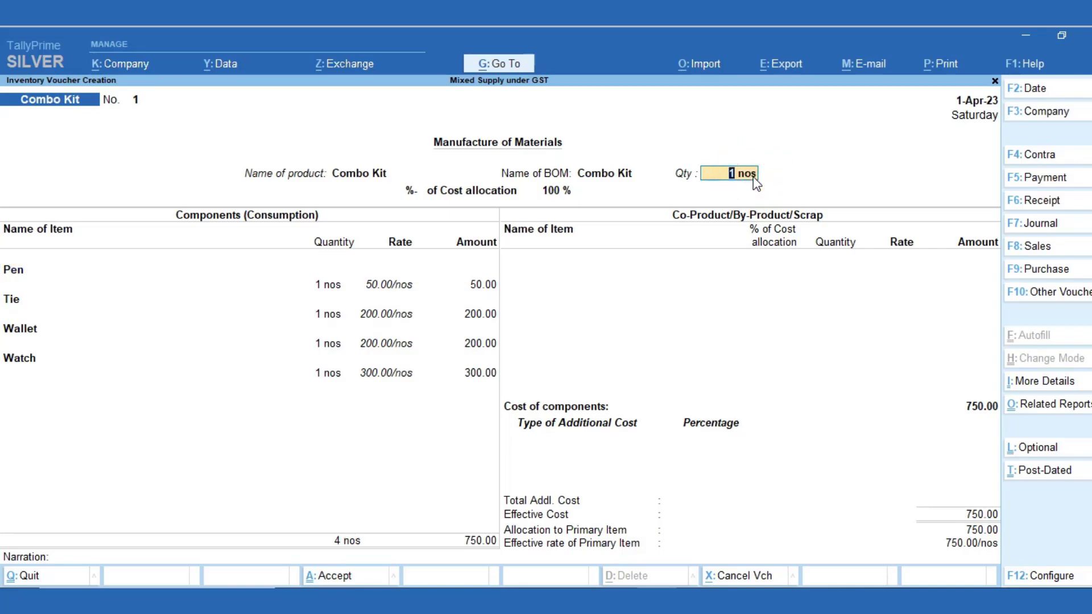
pyautogui.write('10')
pyautogui.press('Return')
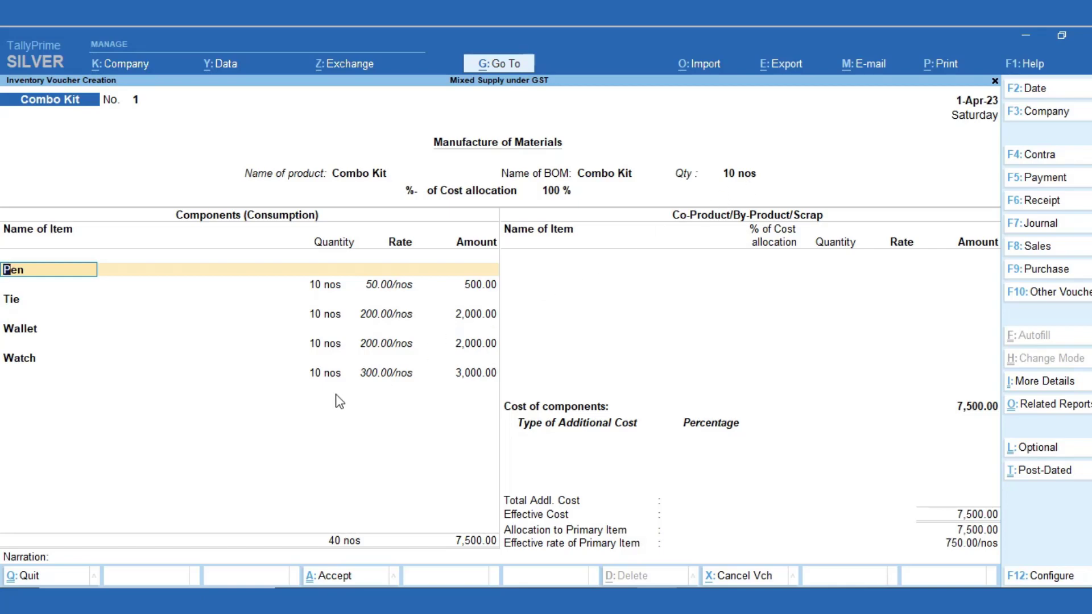
# Step: Keep the listed components, end the component list without additional costs or narration, and save the manufacturing voucher
pyautogui.press('Down')
pyautogui.press('Down')
pyautogui.press('Down')
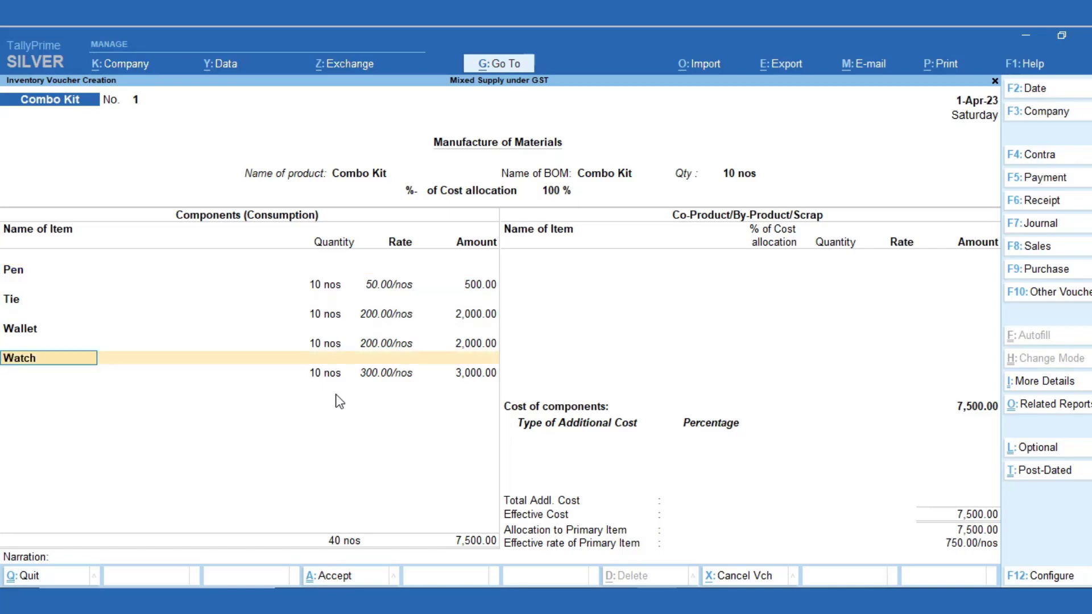
pyautogui.press('Return')
pyautogui.press('Return')
pyautogui.press('Return')
pyautogui.press('Return')
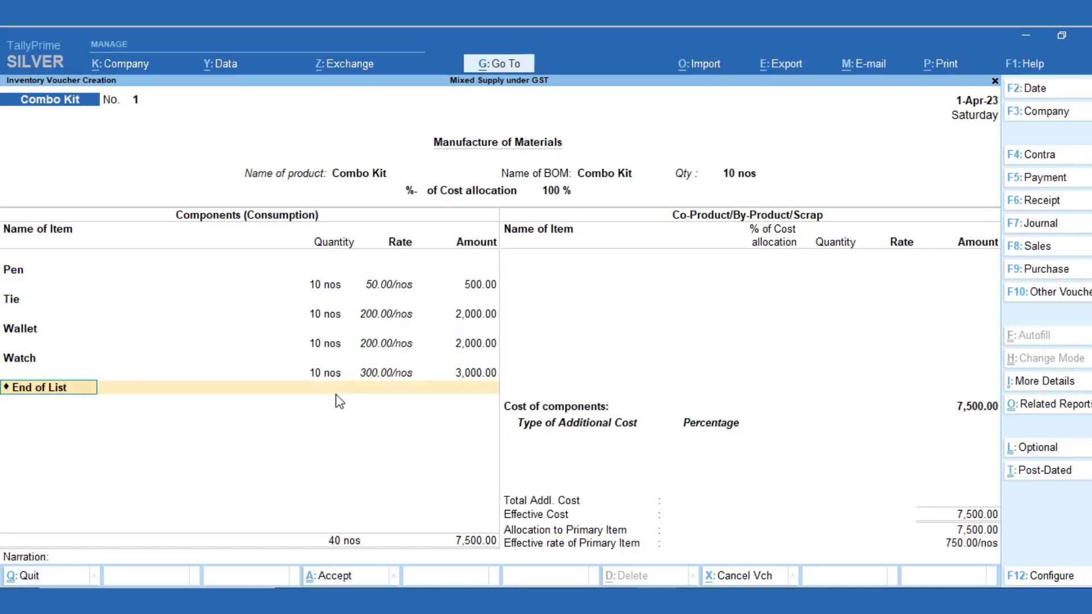
pyautogui.press('Return')
pyautogui.press('Return')
pyautogui.press('Return')
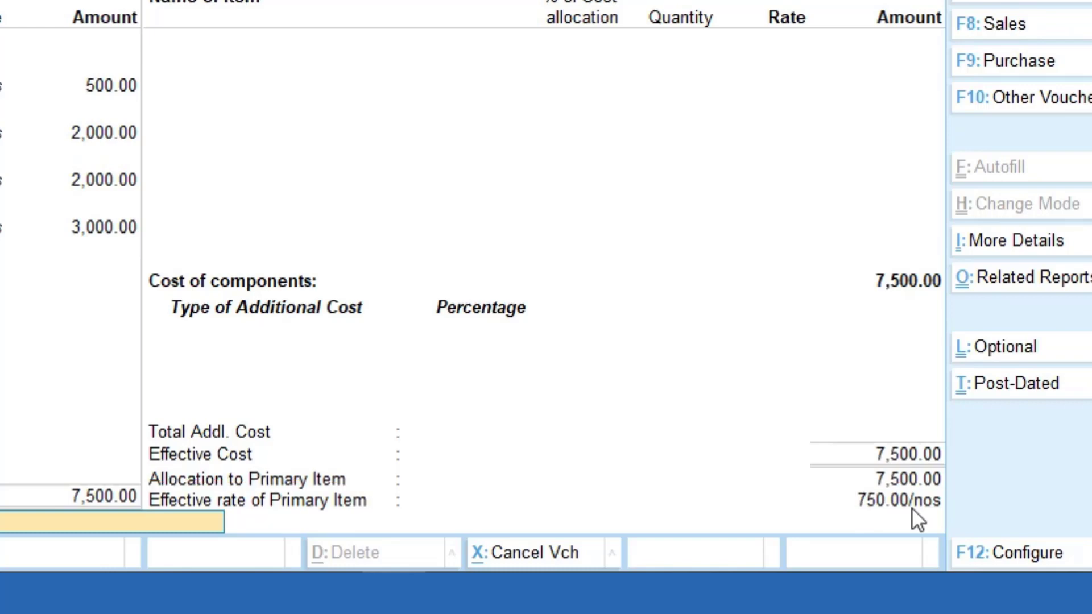
pyautogui.press('Return')
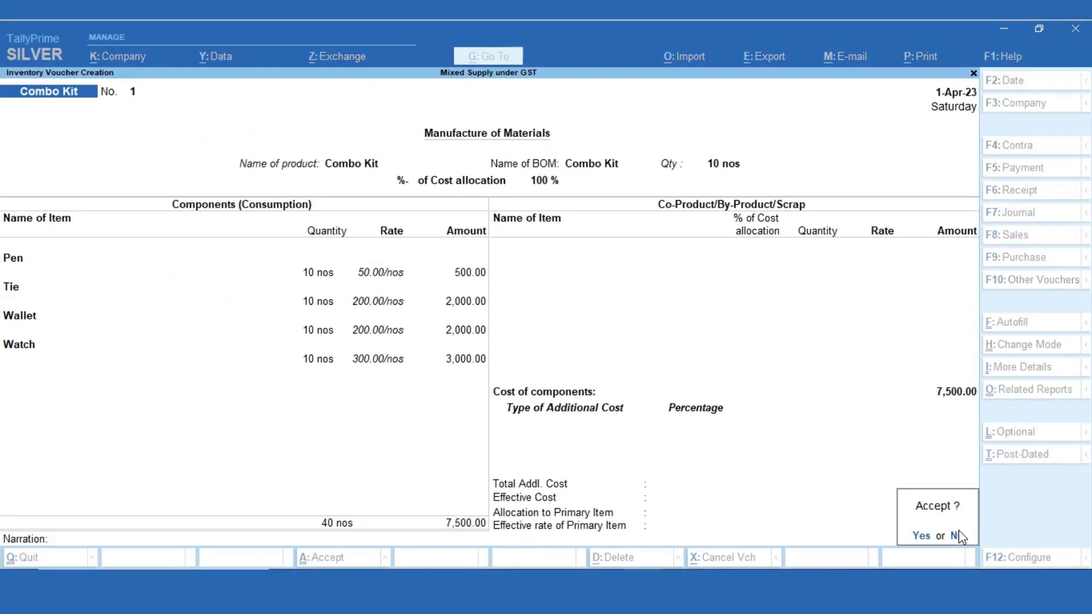
pyautogui.press('Return')
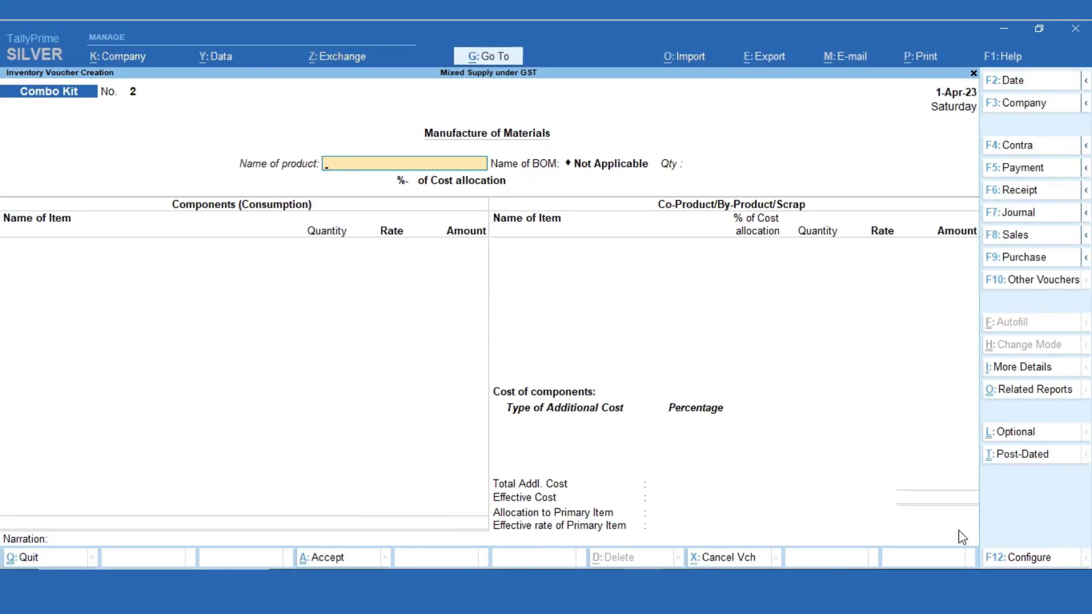
# Step: Open the Stock Summary and examine the closing balances of Combo Kit, Pen, Tie, Wallet and Watch
pyautogui.press('Escape')
pyautogui.press('s')
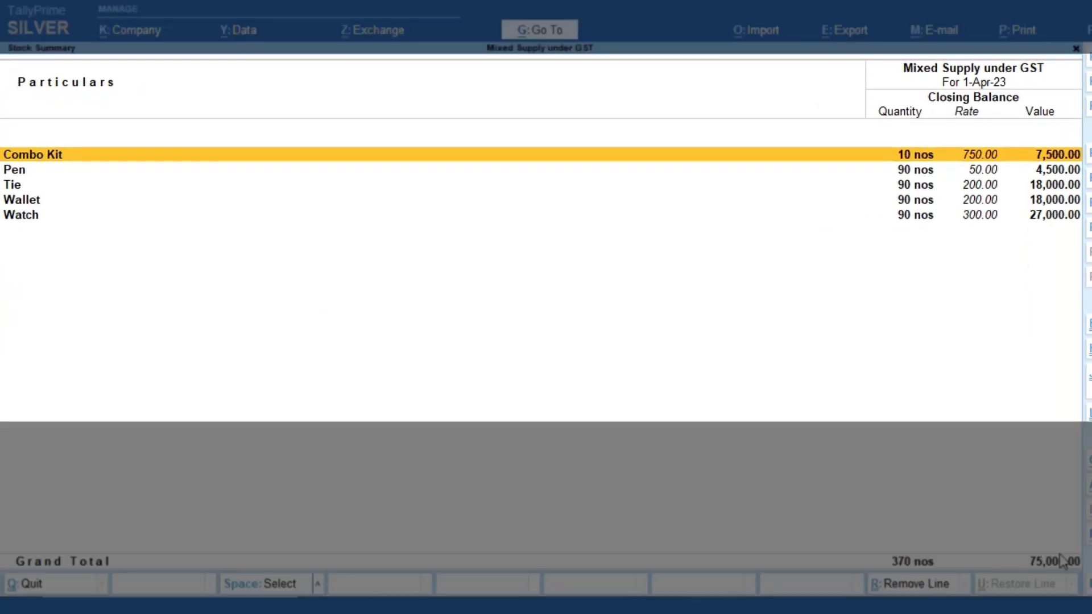
pyautogui.press('Down')
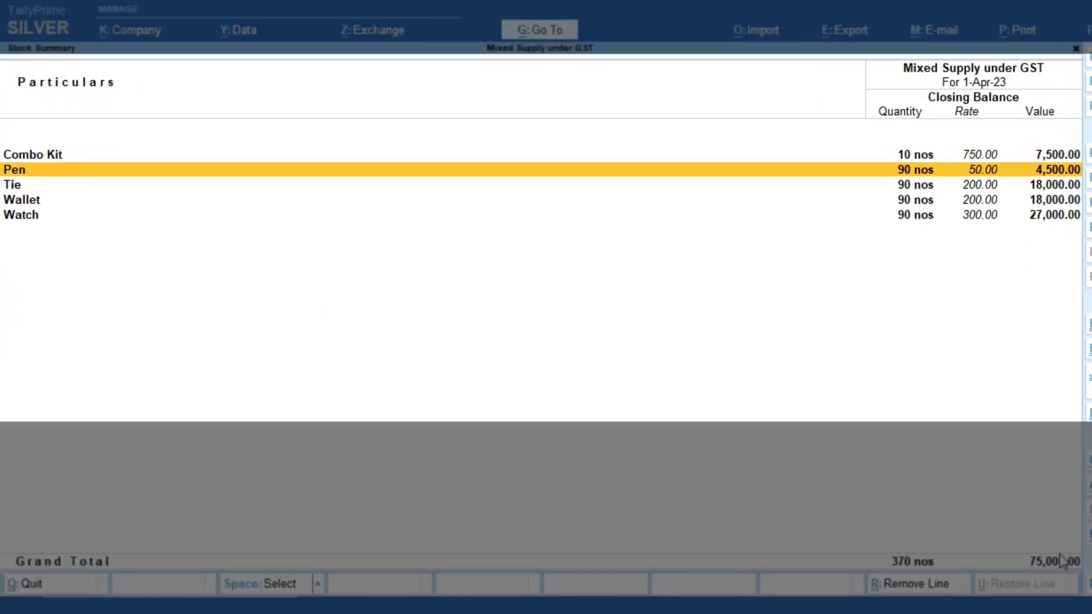
pyautogui.press('Down')
pyautogui.press('Down')
pyautogui.press('Down')
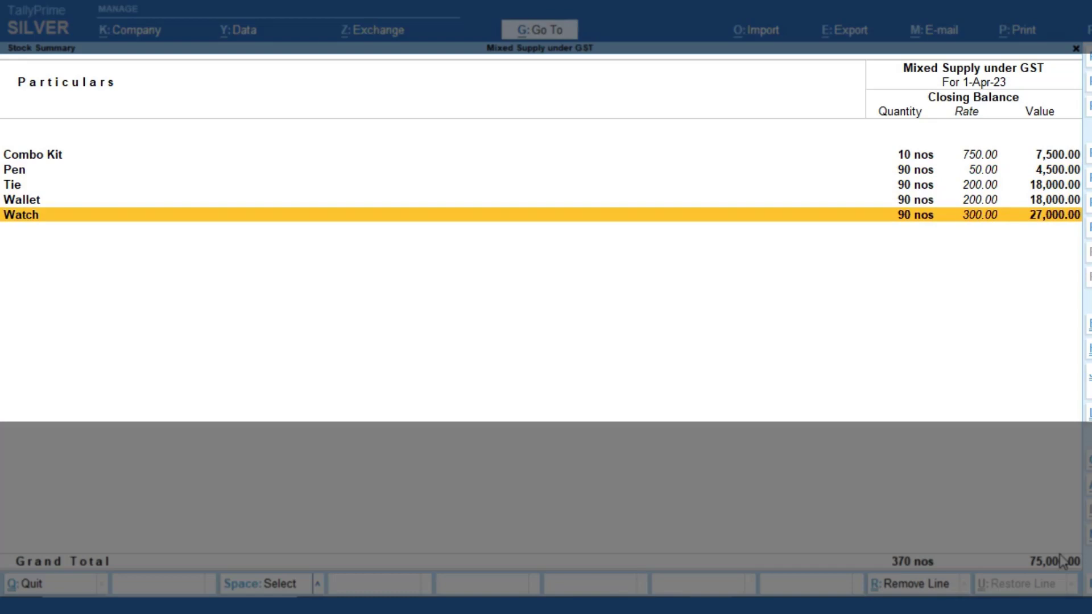
pyautogui.press('Up')
pyautogui.press('Up')
pyautogui.press('Up')
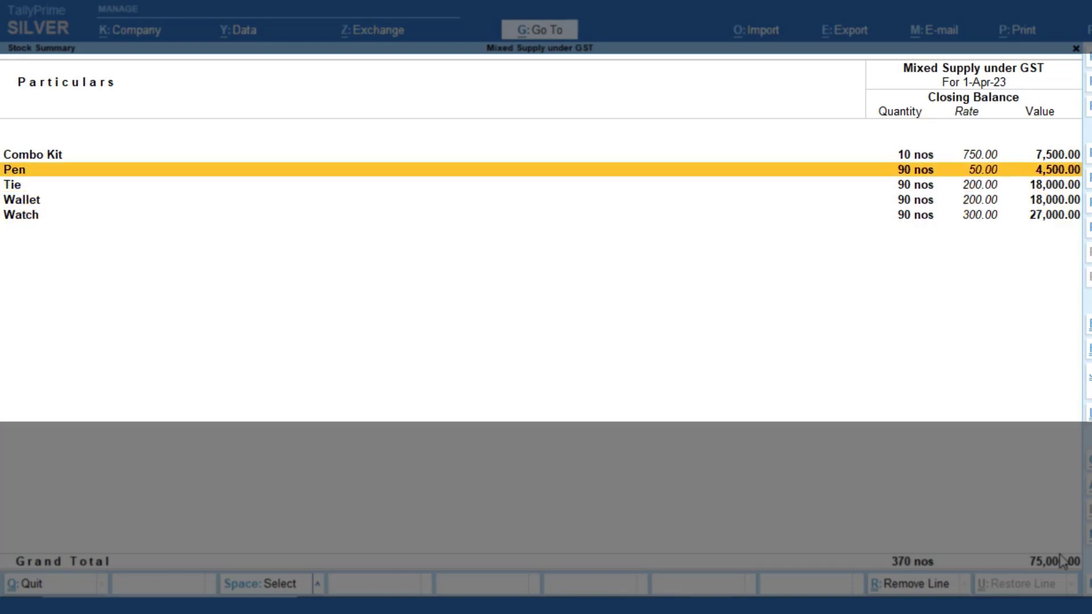
pyautogui.press('Down')
pyautogui.press('Down')
pyautogui.press('Down')
pyautogui.press('Up')
pyautogui.press('Up')
pyautogui.press('Up')
pyautogui.press('Up')
# Step: View the Combo Kit group's details in the Stock Summary and return to the Gateway of Tally
pyautogui.press('Return')
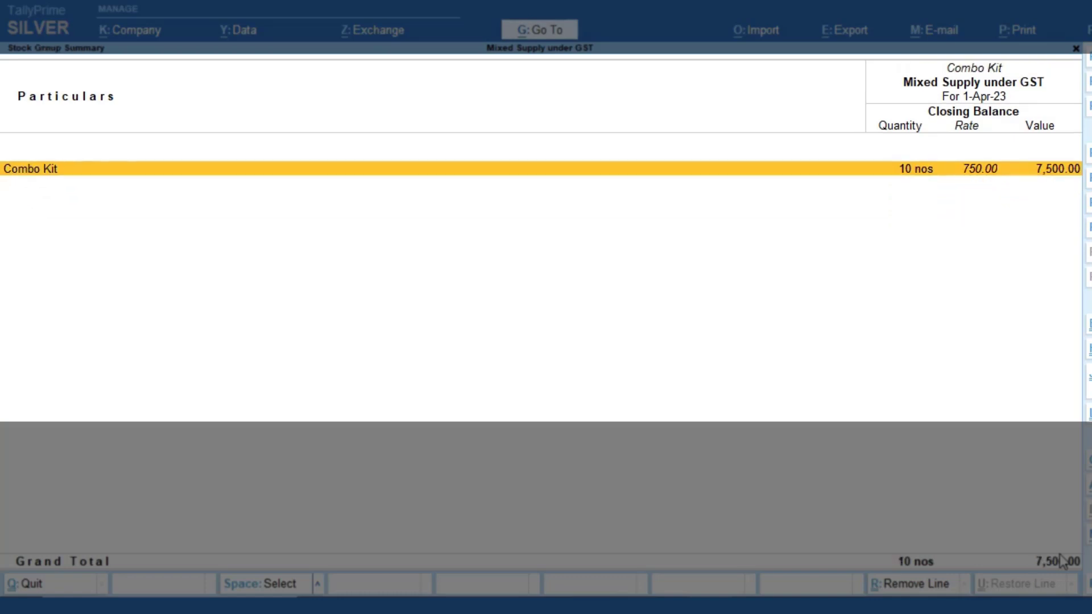
pyautogui.press('Escape')
pyautogui.press('Return')
pyautogui.press('Escape')
pyautogui.press('Escape')
pyautogui.press('Up')
pyautogui.press('Up')
pyautogui.press('Up')
pyautogui.press('Up')
pyautogui.press('Up')
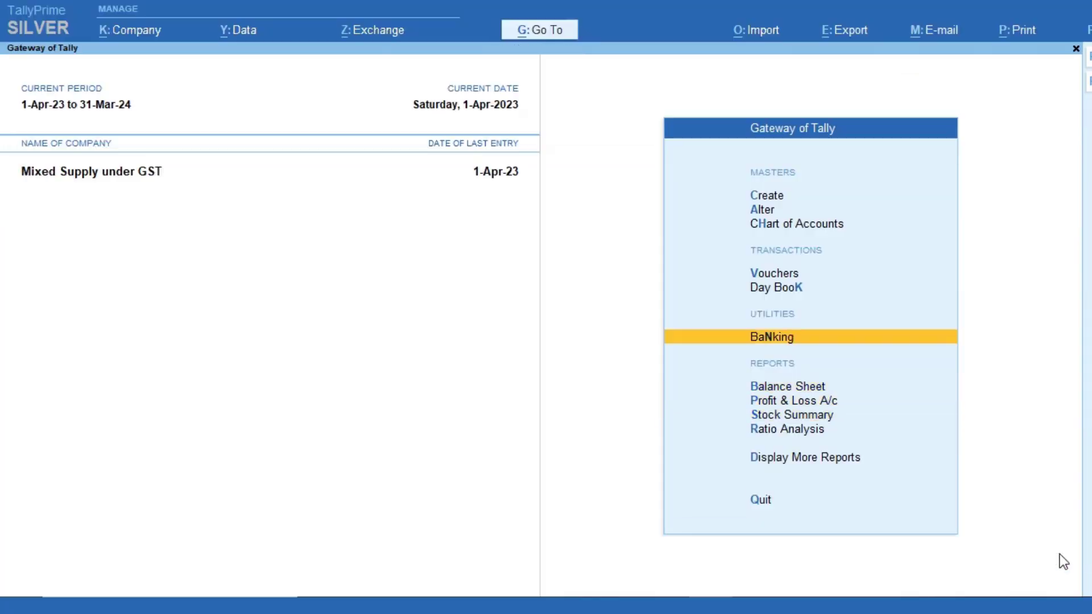
# Step: Start a sales voucher with reference number 1 for the party Deepak Infotech, using the Sales ledger and the default tax classification
pyautogui.press('Return')
pyautogui.press('F8')
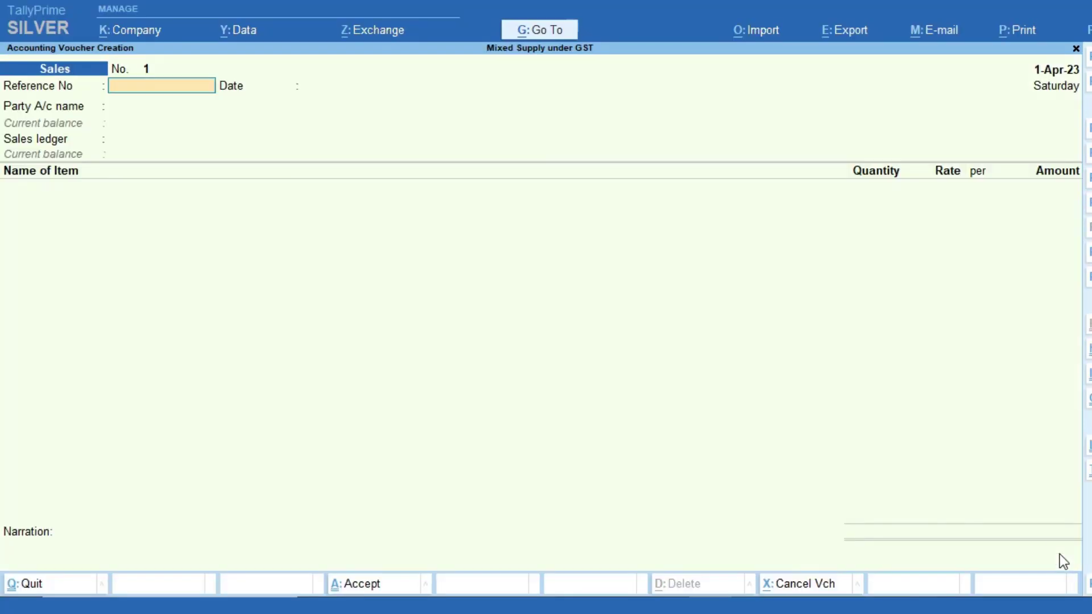
pyautogui.write('1')
pyautogui.press('Return')
pyautogui.press('Return')
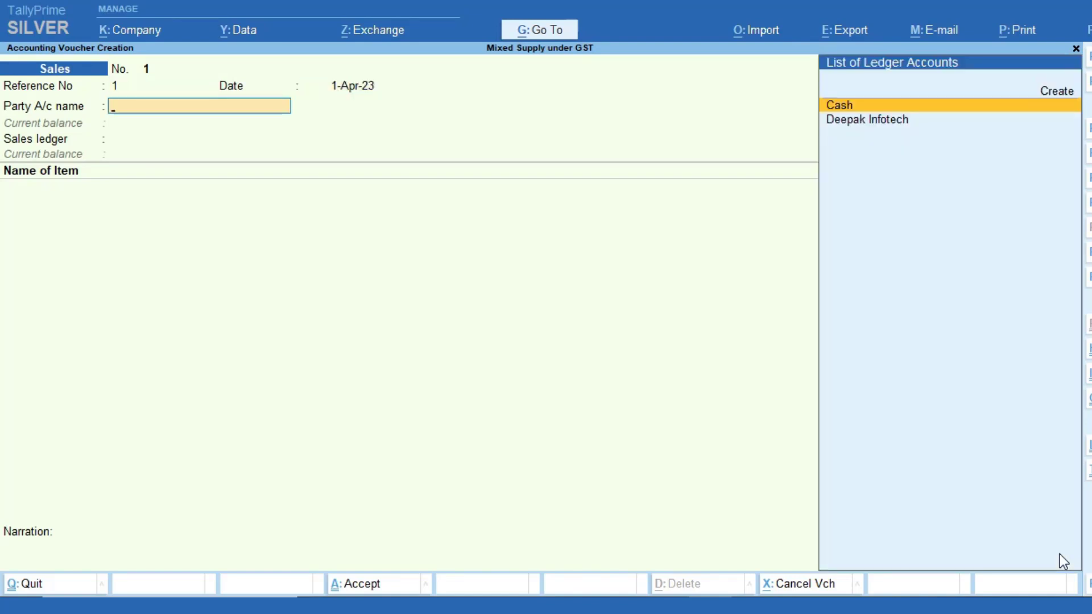
pyautogui.press('Down')
pyautogui.press('Return')
pyautogui.press('Return')
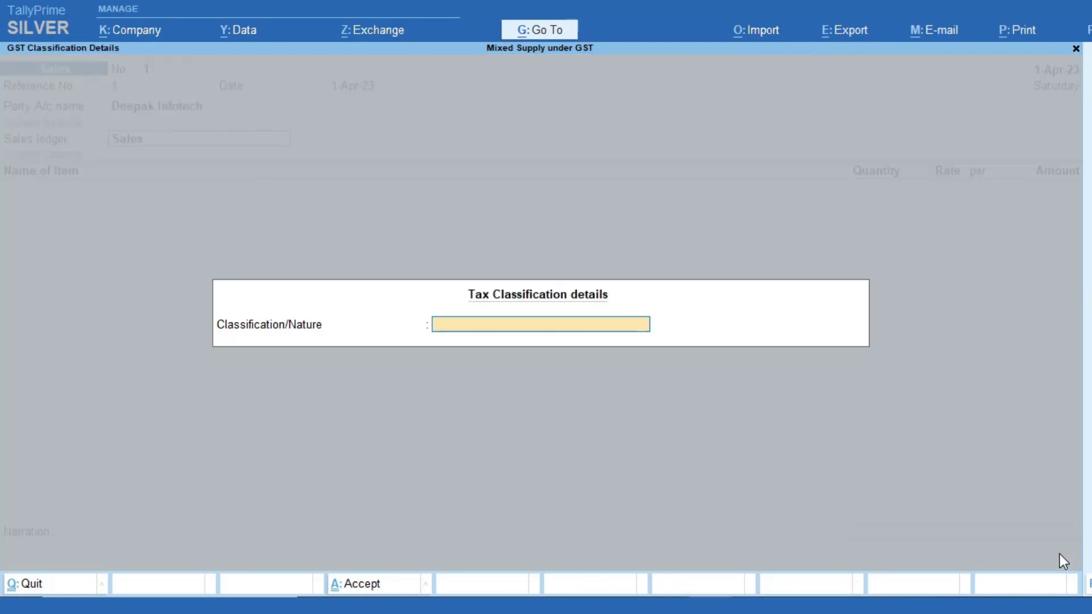
pyautogui.press('Return')
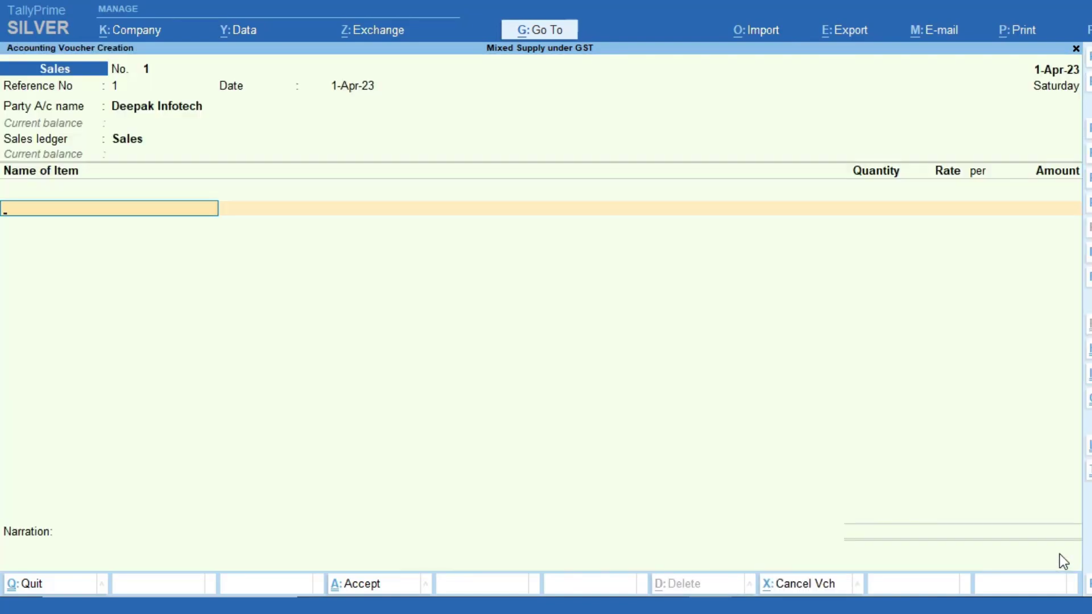
# Step: Add Combo Kit to the sales voucher with a quantity of 10 nos at a rate of 1,000 per nos
pyautogui.press('Return')
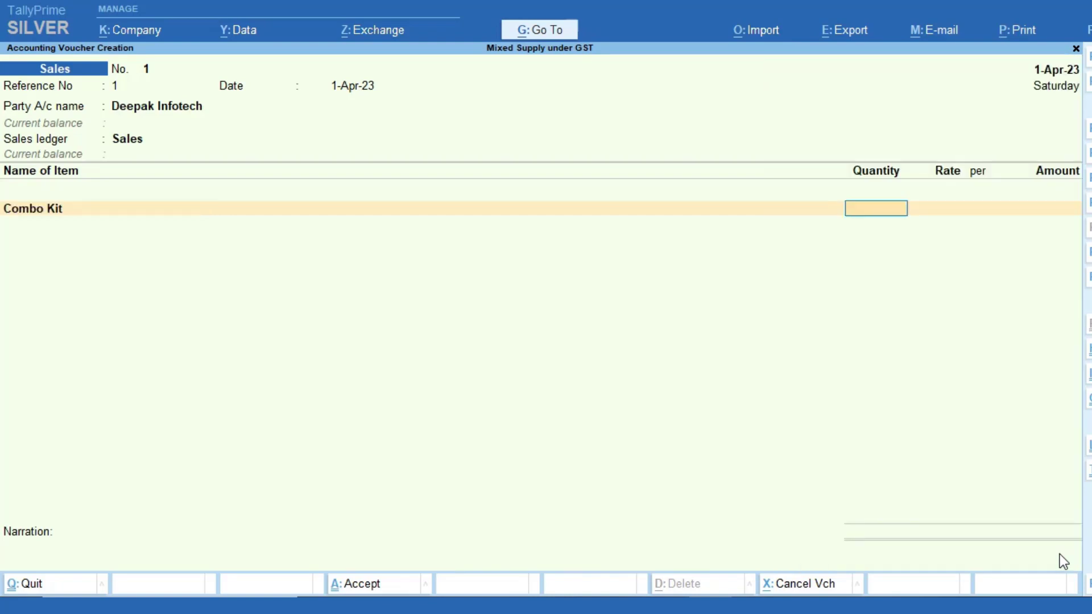
pyautogui.write('10')
pyautogui.press('Return')
pyautogui.write('1,000')
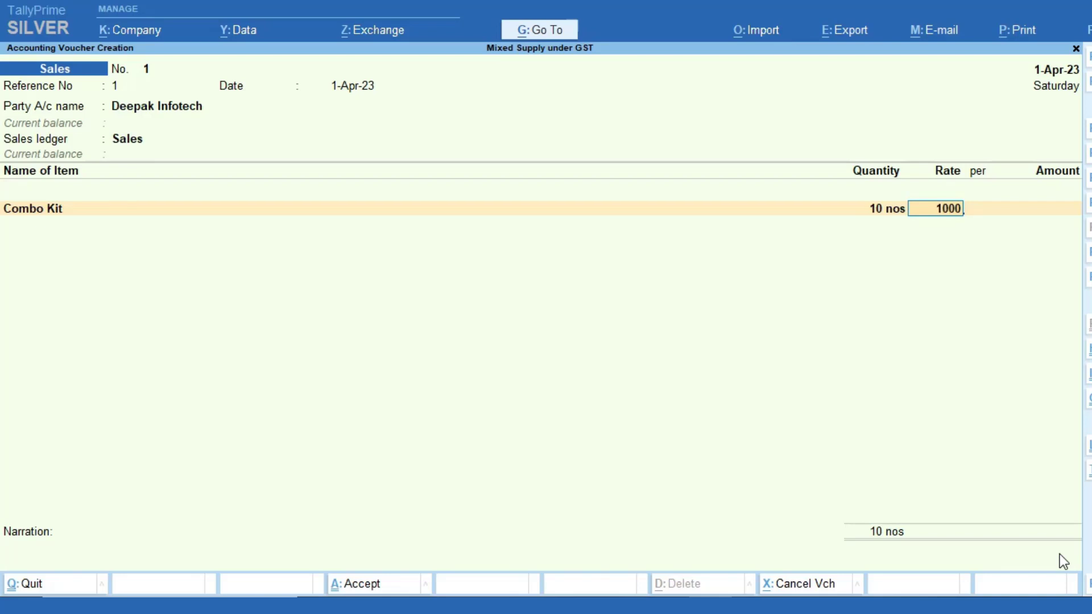
pyautogui.press('Return')
pyautogui.press('Return')
pyautogui.press('Return')
# Step: Set Provide Additional Descriptions for Stock Items to Yes in the voucher configuration and accept it
pyautogui.press('BackSpace')
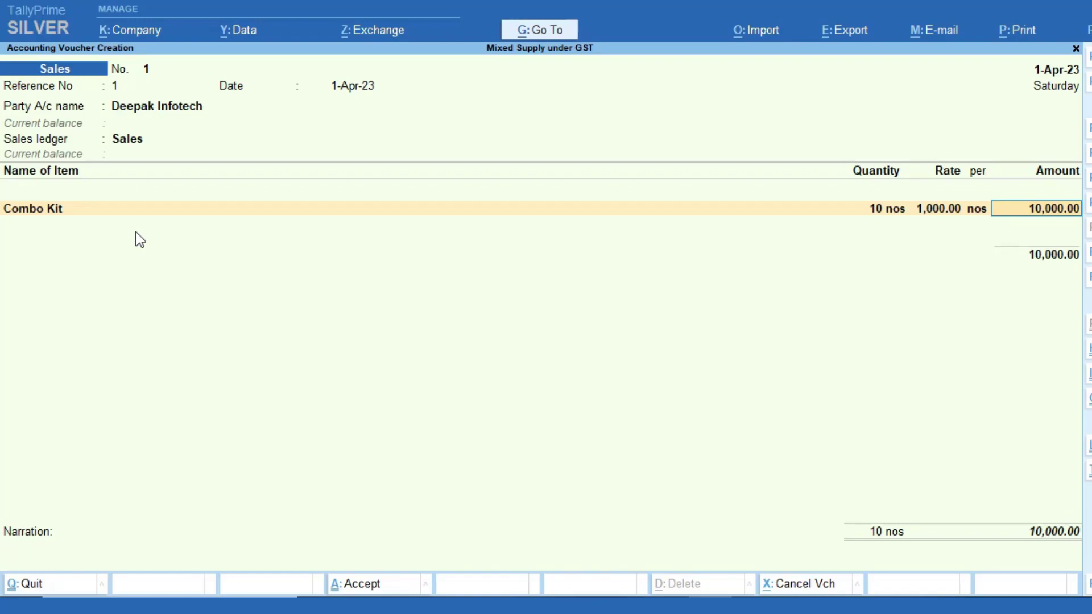
pyautogui.press('F12')
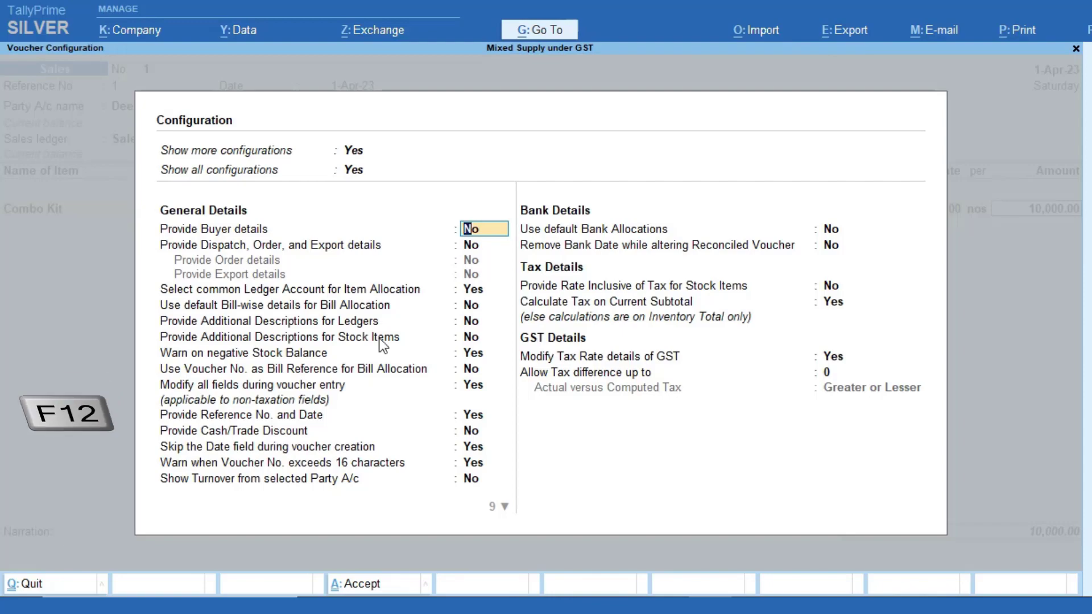
pyautogui.click(382, 341)
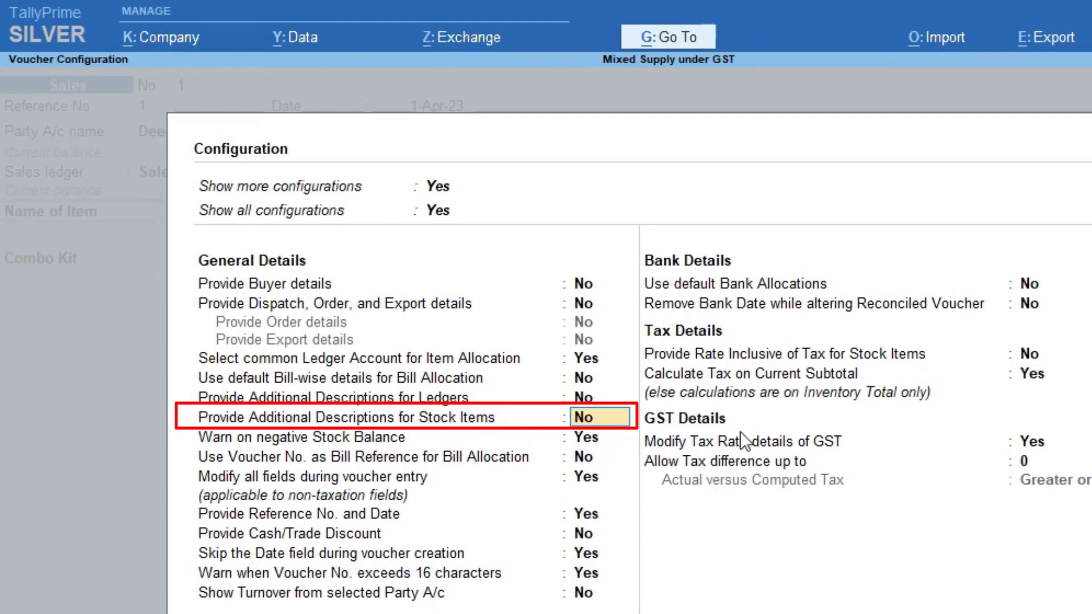
pyautogui.write('y')
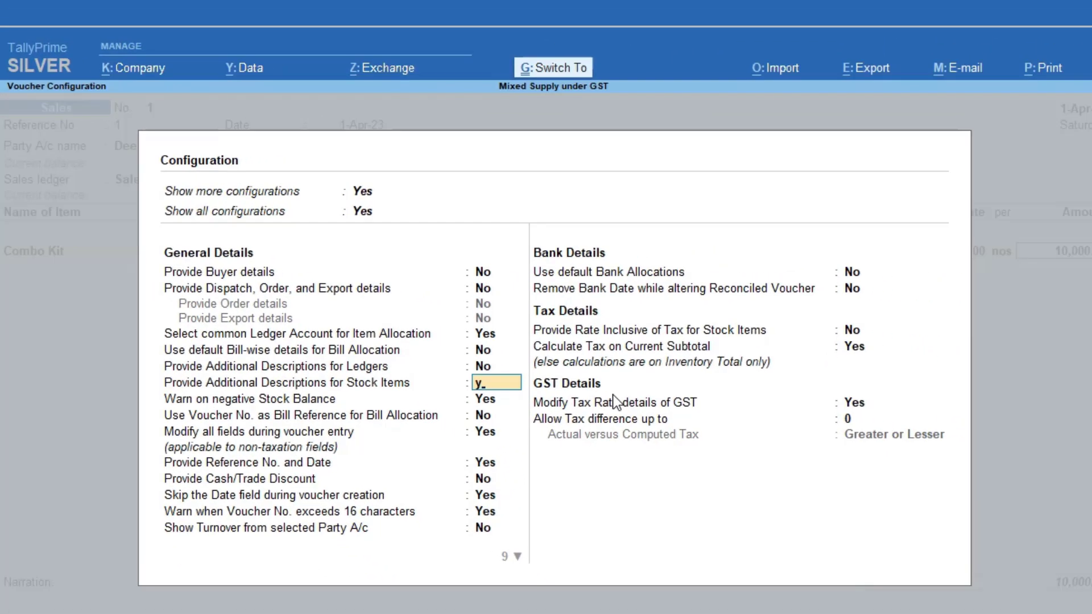
pyautogui.hotkey('ctrl', 'a')
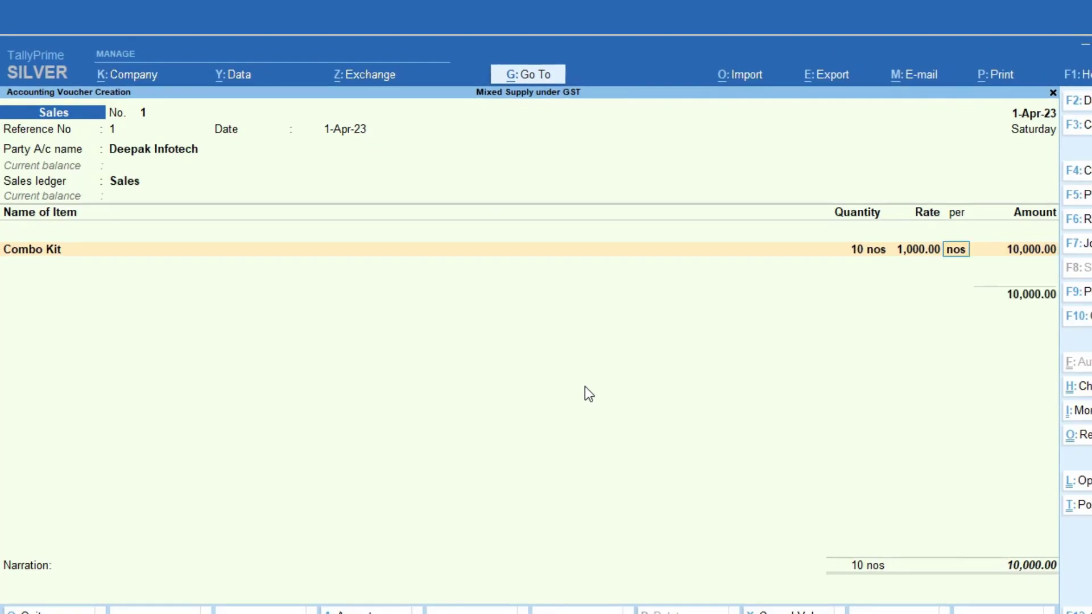
# Step: Go back to the Combo Kit line and give it the description "Watch, pen, wallet,tie", keeping its quantity, rate and amount
pyautogui.press('BackSpace')
pyautogui.press('BackSpace')
pyautogui.press('BackSpace')
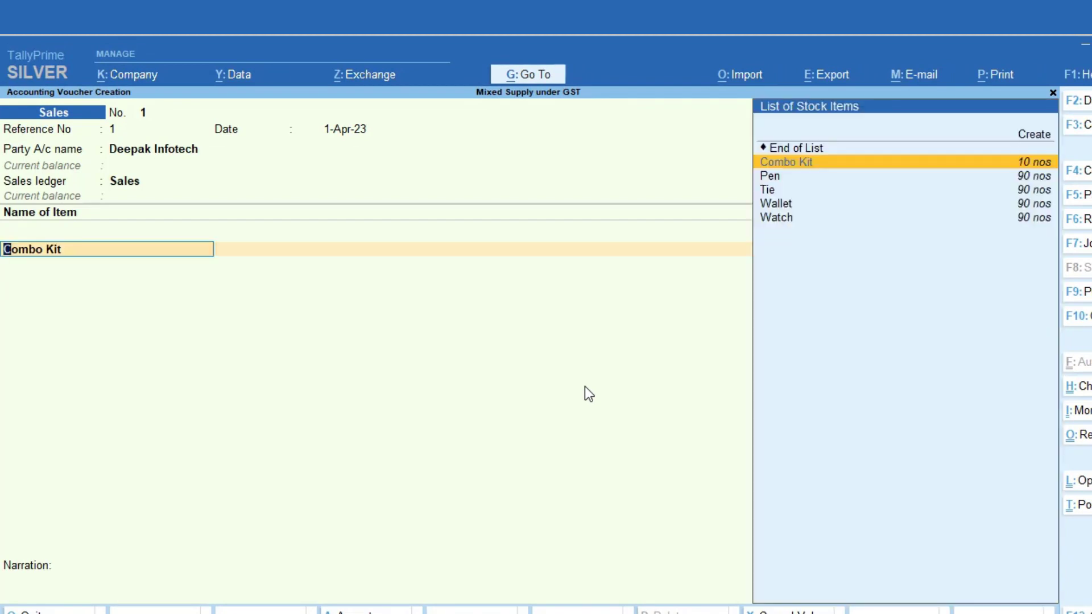
pyautogui.press('Return')
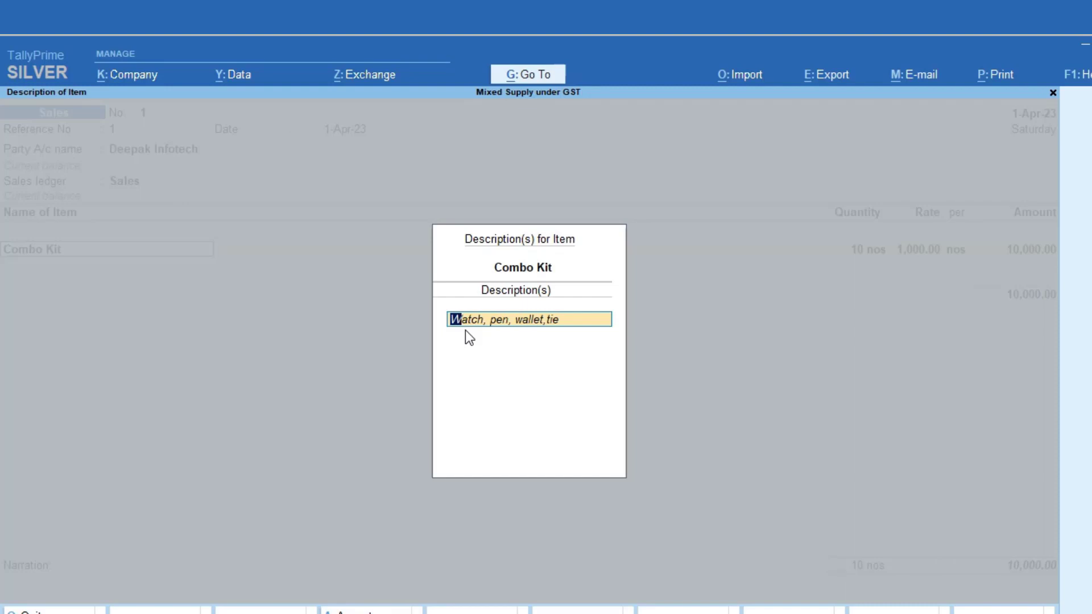
pyautogui.press('Return')
pyautogui.press('Return')
pyautogui.press('Return')
pyautogui.press('Return')
pyautogui.press('Return')
pyautogui.press('Return')
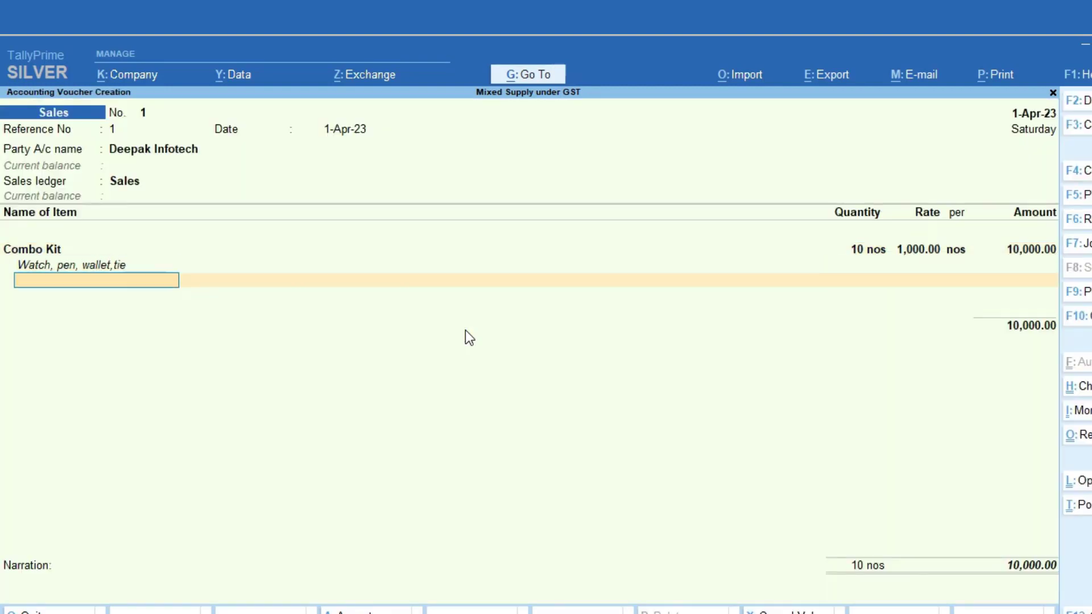
pyautogui.press('Return')
# Step: End the stock item list and add the CGST and SGST ledgers to the sales voucher
pyautogui.write('C')
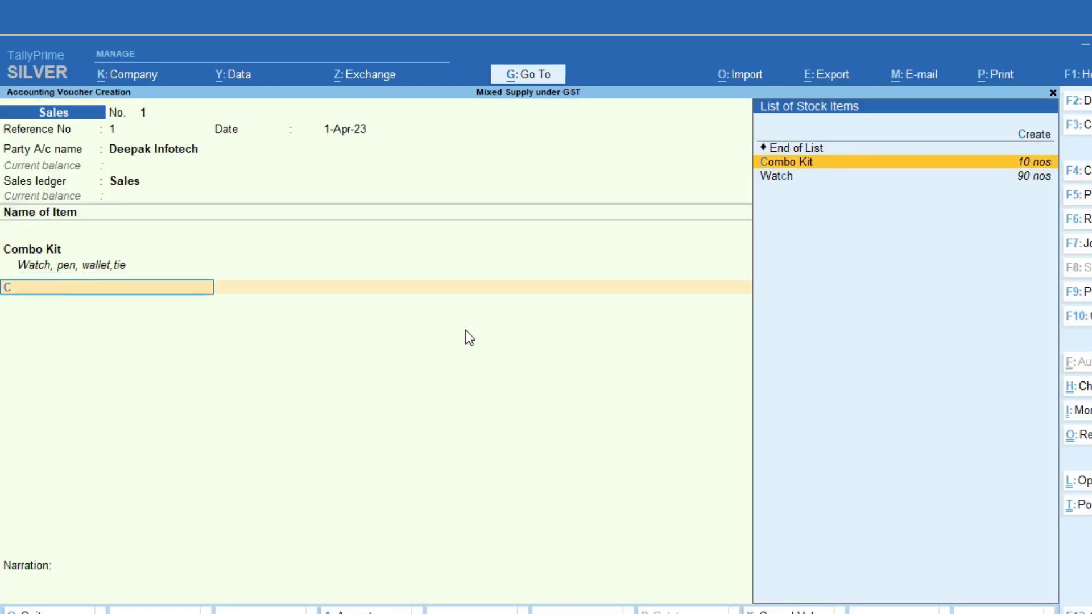
pyautogui.press('BackSpace')
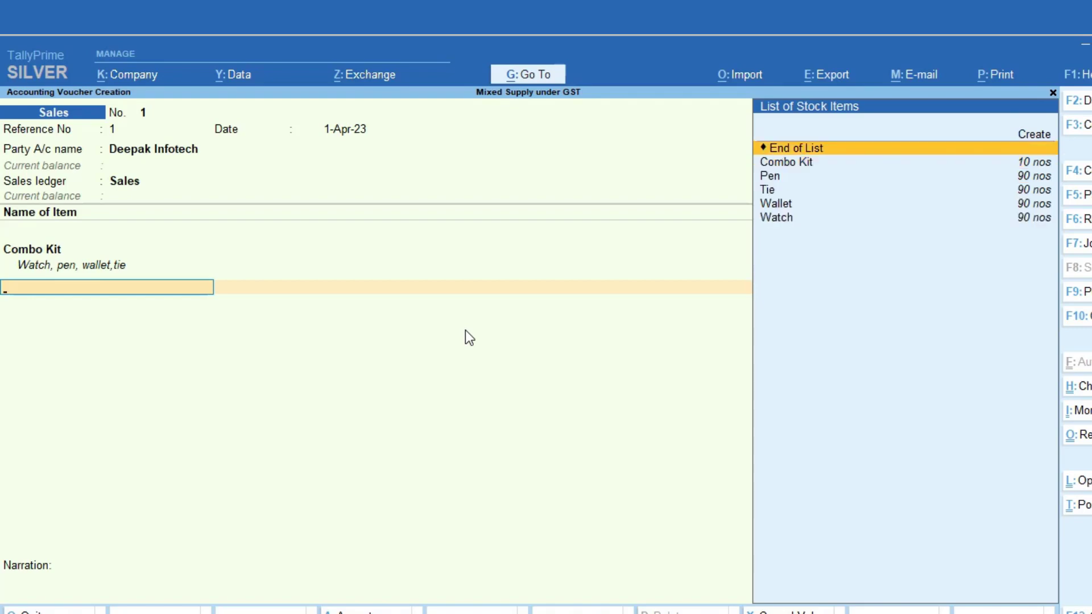
pyautogui.press('Return')
pyautogui.write('C')
pyautogui.press('Return')
pyautogui.press('Return')
pyautogui.write('S')
pyautogui.press('Return')
pyautogui.press('Return')
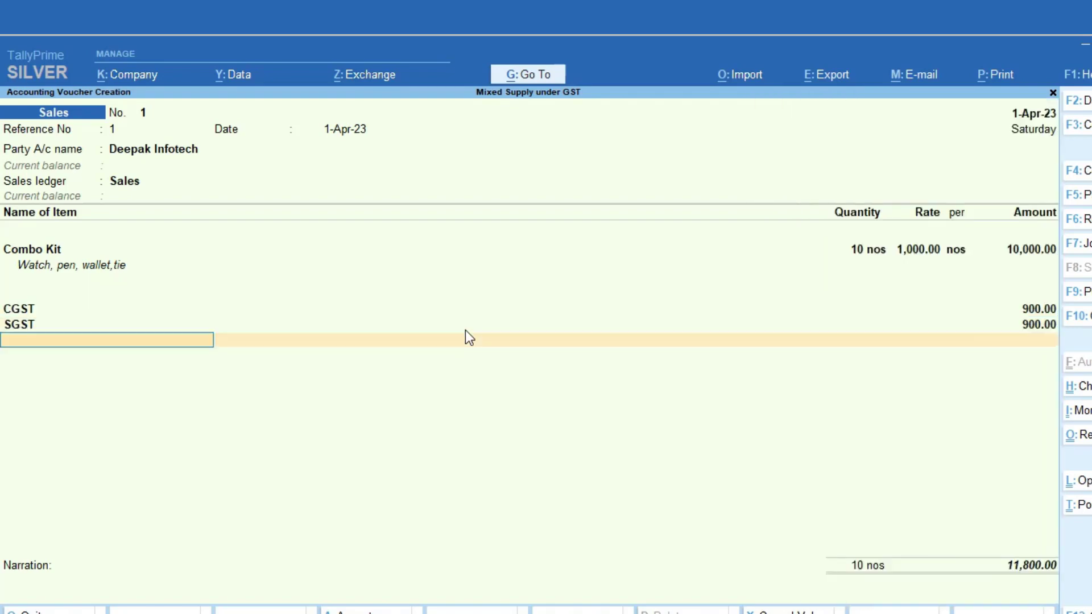
# Step: Preview the printed sales invoice, examine its Combo Kit line and tax breakdown, and return to the voucher
pyautogui.hotkey('ctrl', 'p')
pyautogui.press('i')
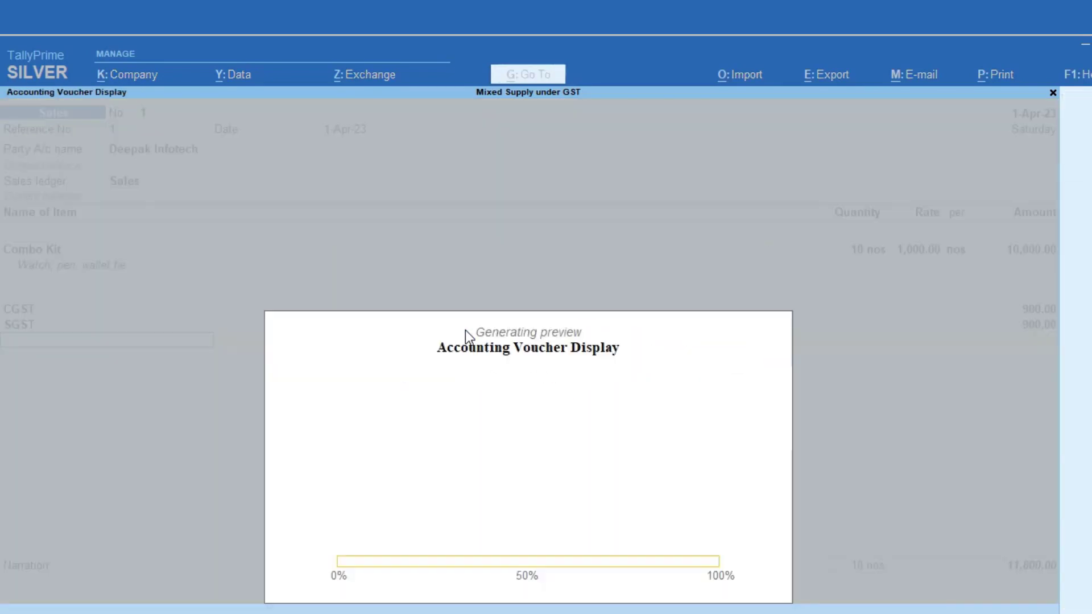
pyautogui.scroll(-3, 466, 331)
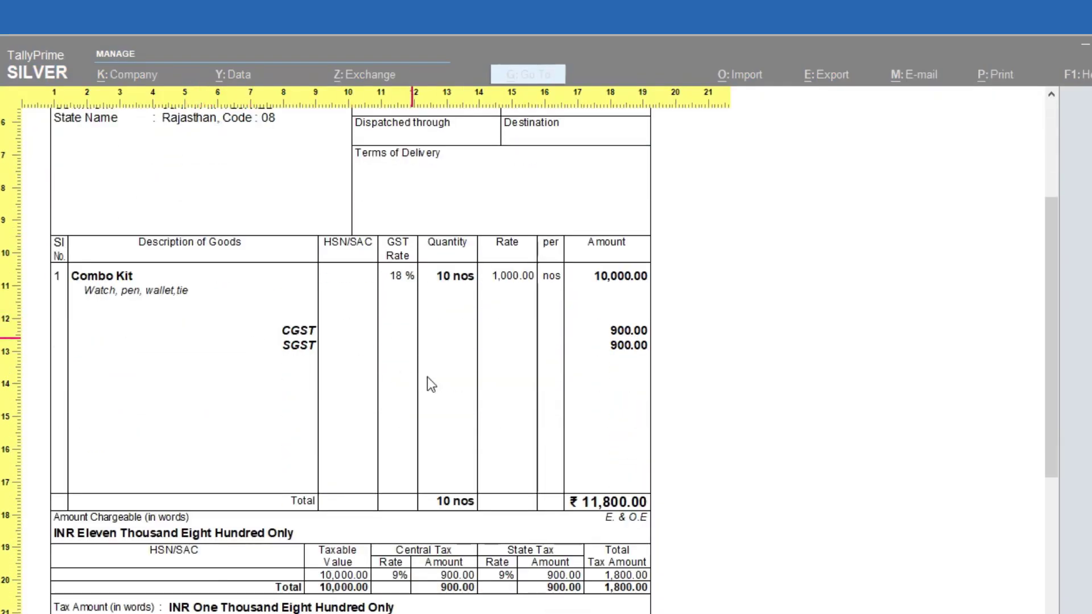
pyautogui.scroll(-1, 428, 378)
pyautogui.scroll(-1, 431, 385)
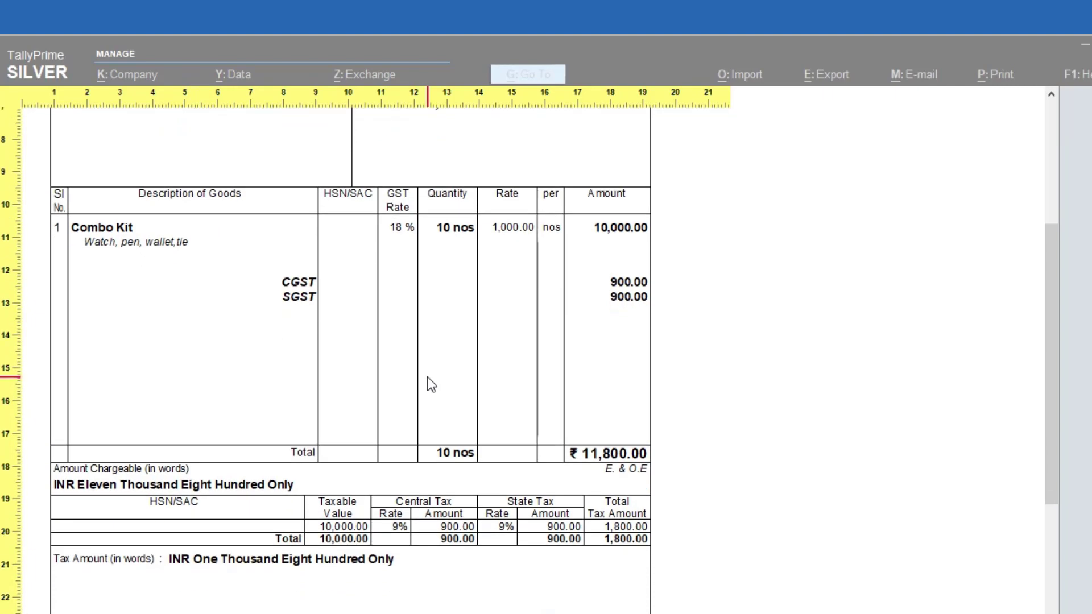
pyautogui.press('Escape')
pyautogui.press('Escape')
pyautogui.press('Escape')
# Step: Save the sales voucher and leave voucher entry for the Gateway of Tally
pyautogui.press('ctrl')
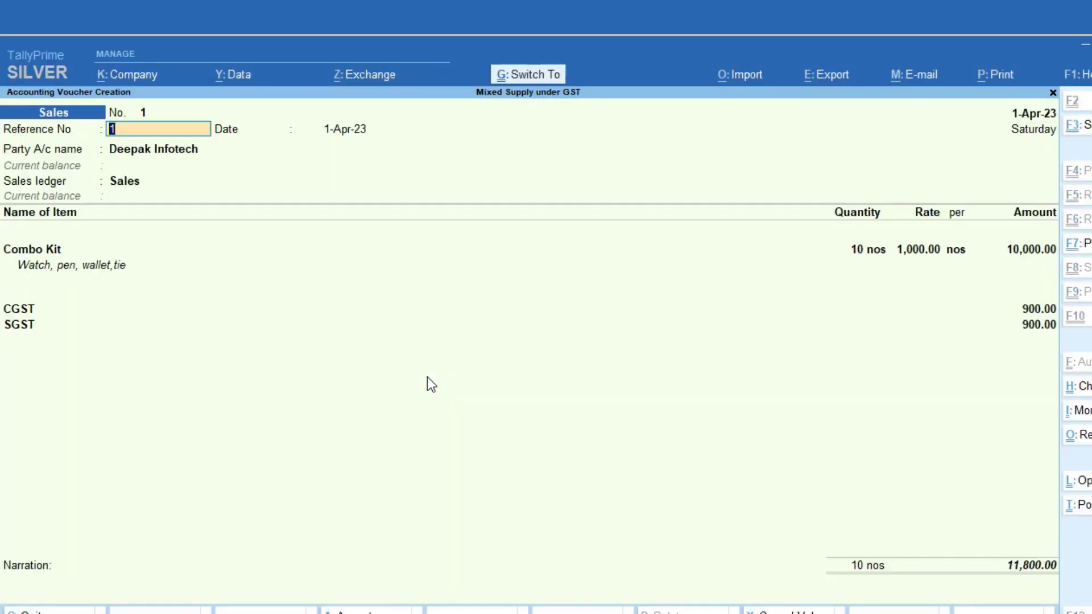
pyautogui.hotkey('ctrl', 'a')
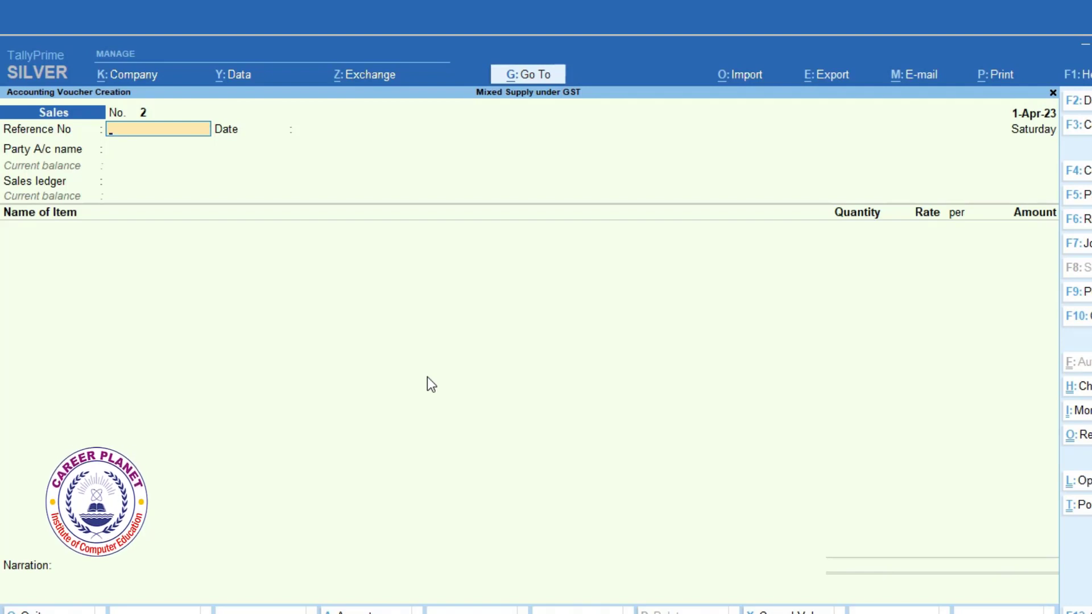
pyautogui.press('Escape')
pyautogui.press('y')
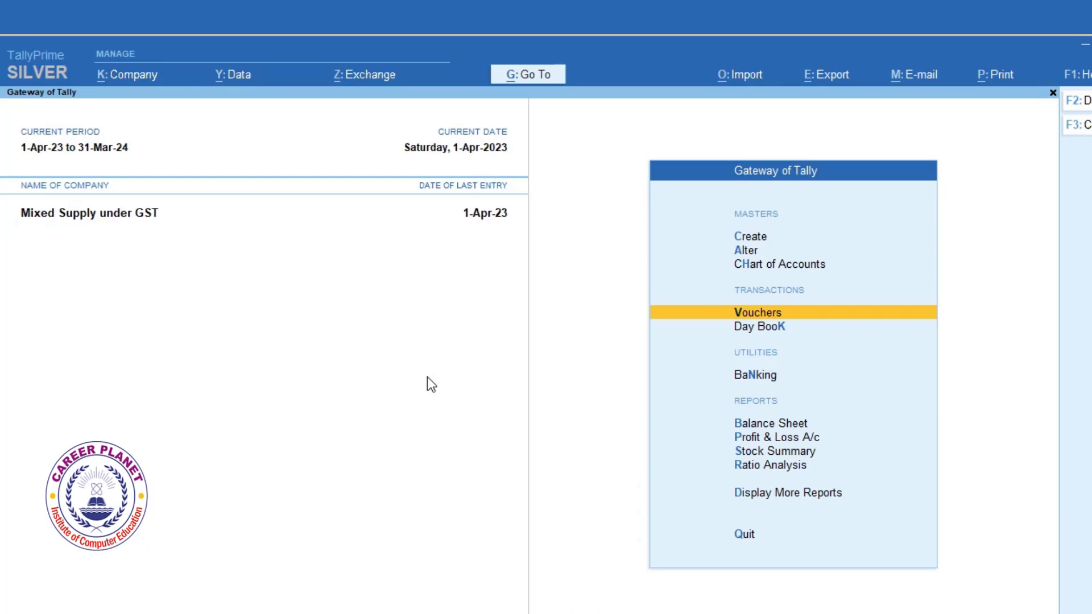
# Step: Open the GSTR-1 report from the GST Reports and examine its summary of vouchers
pyautogui.press('d')
pyautogui.press('o')
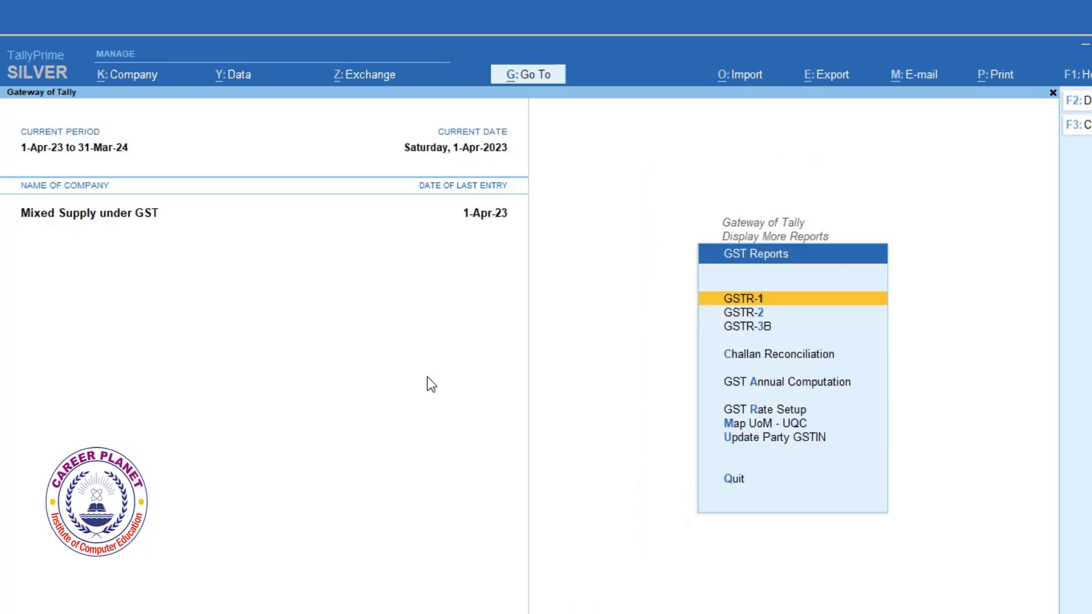
pyautogui.press('Return')
pyautogui.press('Down')
pyautogui.press('Down')
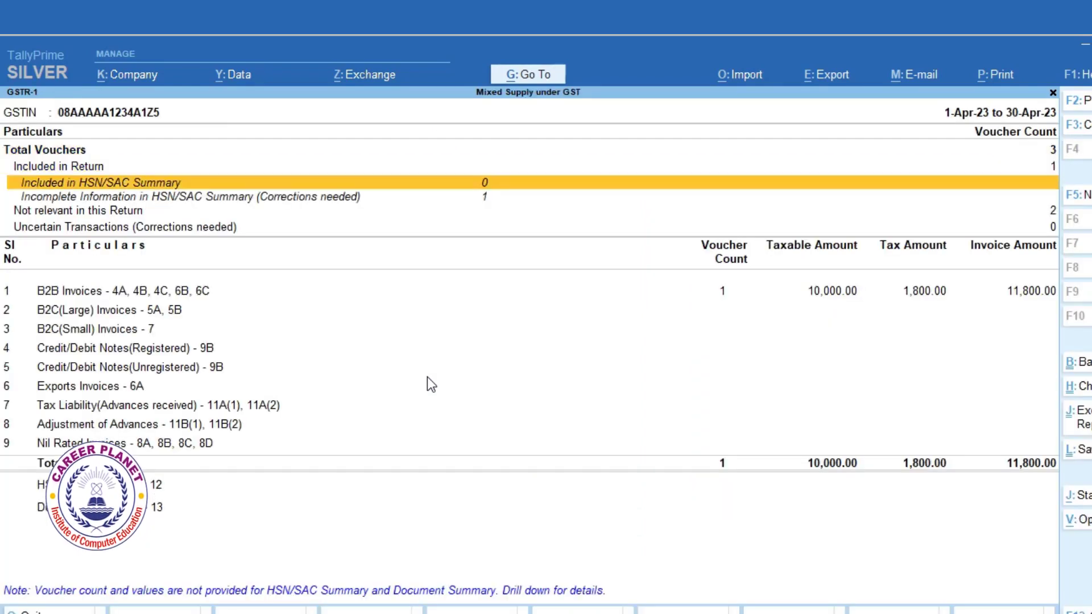
# Step: Drill down from B2B Invoices in GSTR-1 to the Combo Kit sales voucher, and close the voucher and the report
pyautogui.press('Down')
pyautogui.press('Down')
pyautogui.press('Down')
pyautogui.press('Down')
pyautogui.press('Return')
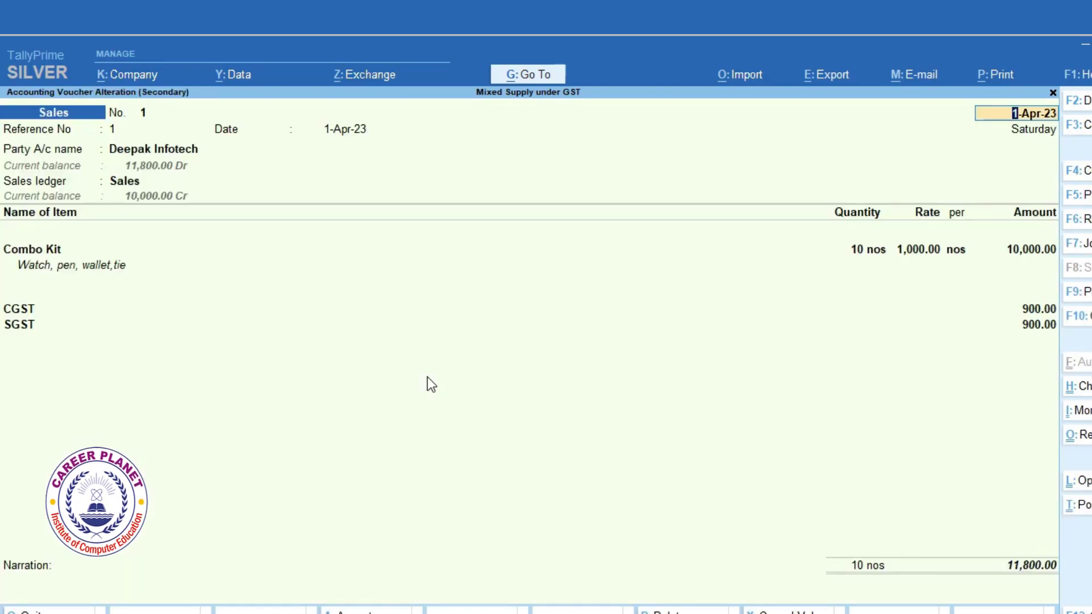
pyautogui.press('Escape')
pyautogui.press('Escape')
pyautogui.press('Escape')
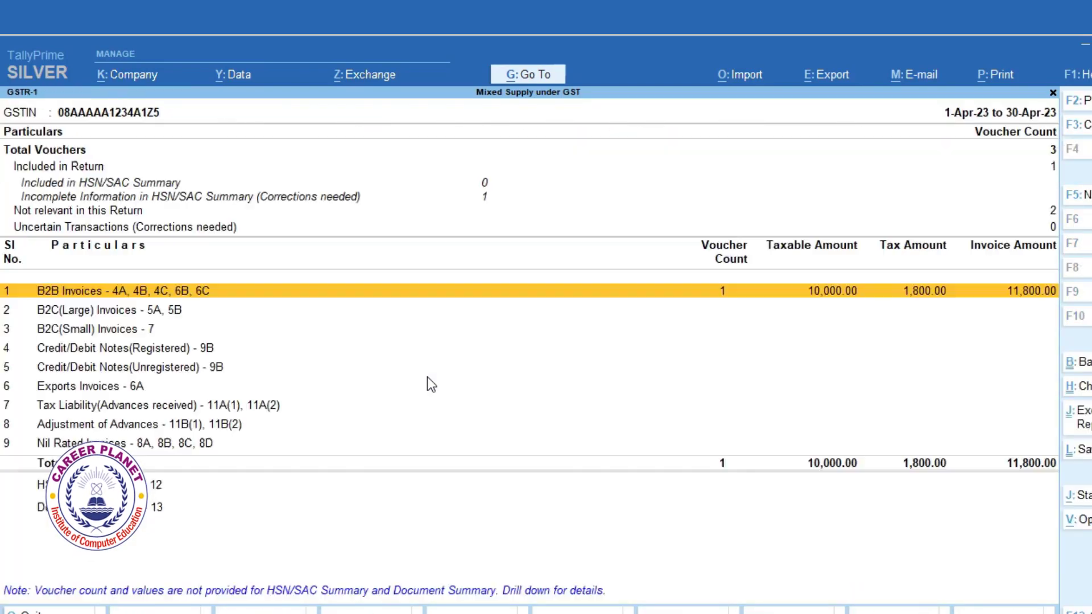
pyautogui.press('Escape')
pyautogui.press('Escape')
pyautogui.press('Escape')
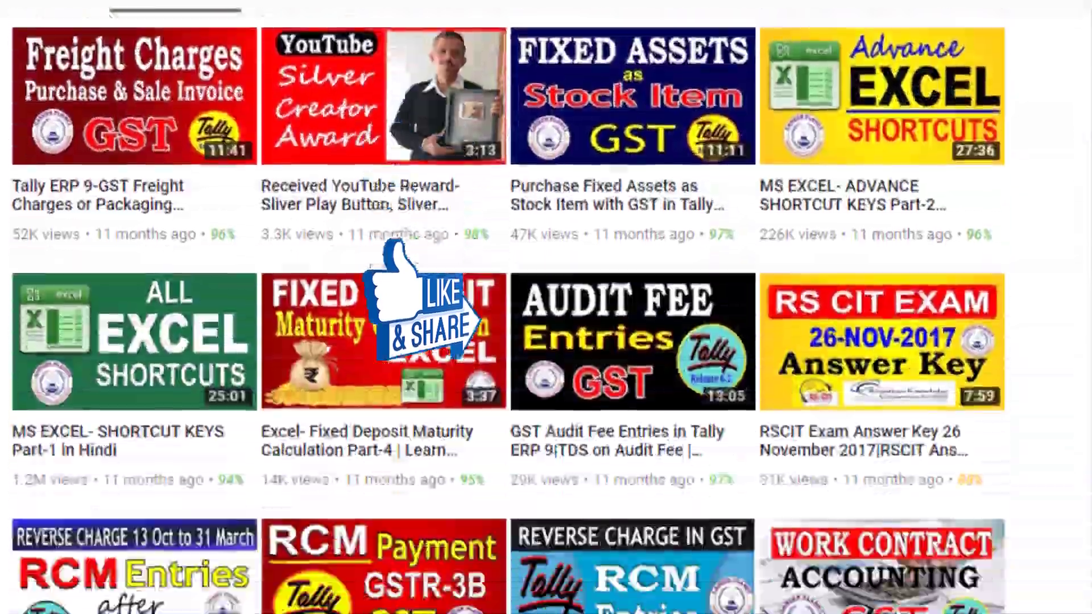
pyautogui.scroll(-1, 509, 312)
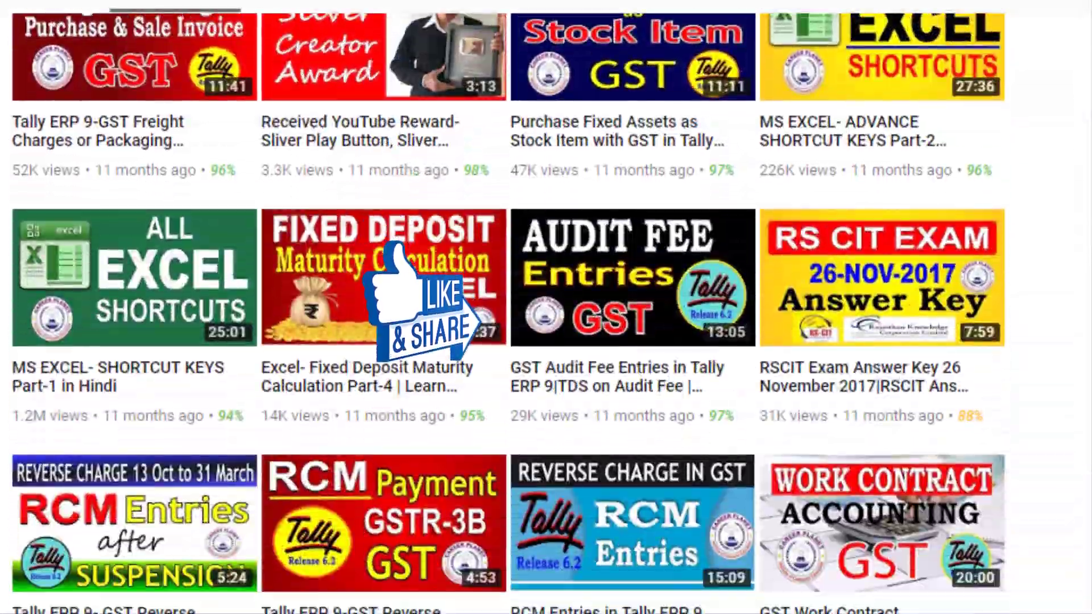
pyautogui.scroll(-20, 509, 311)
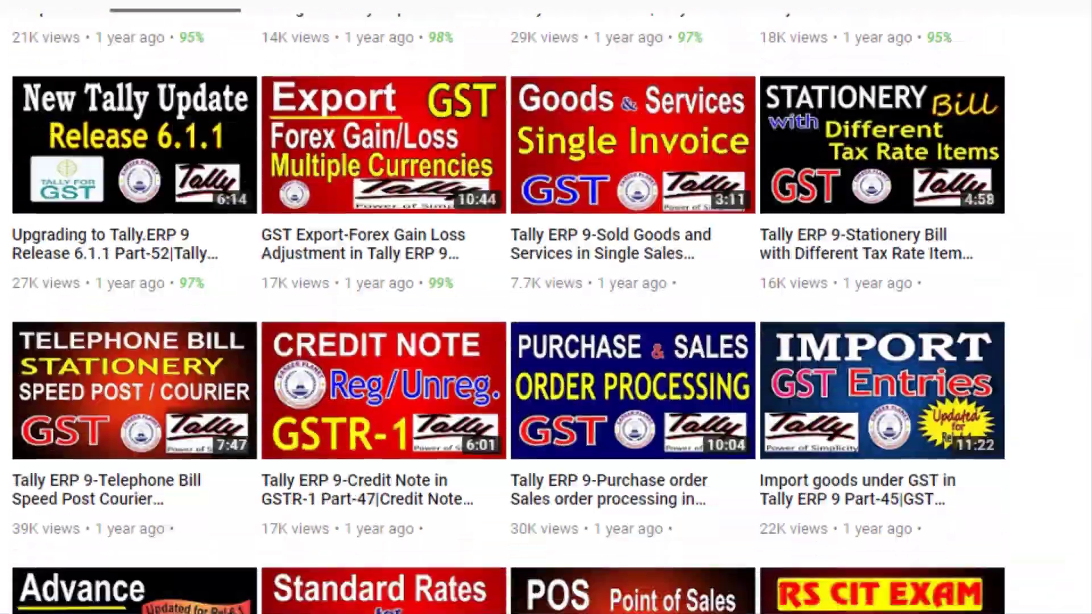
pyautogui.scroll(-8, 509, 312)
pyautogui.scroll(3, 509, 312)
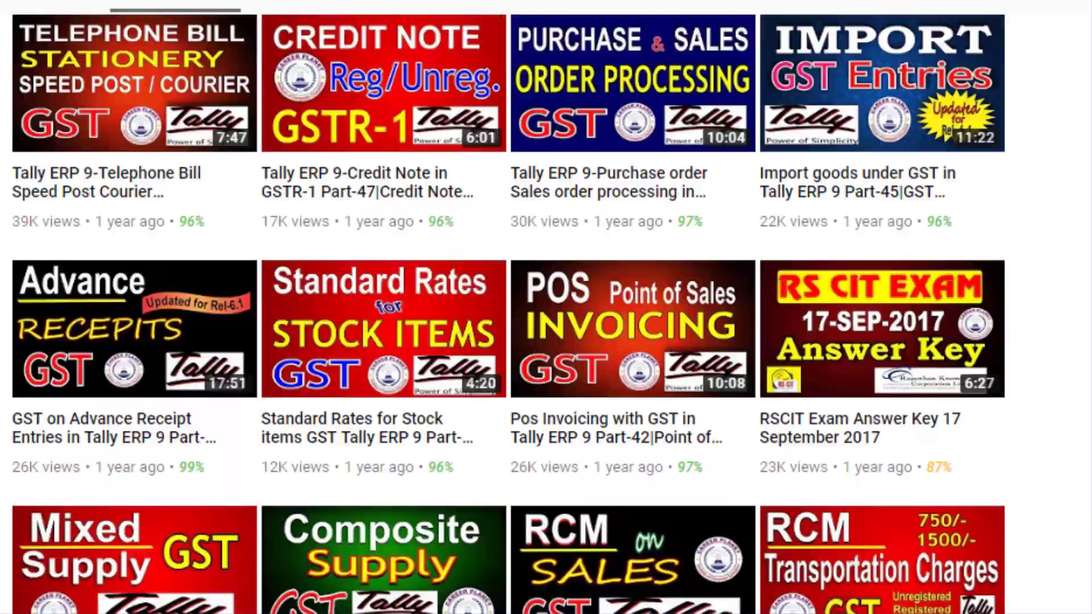
pyautogui.scroll(20, 509, 312)
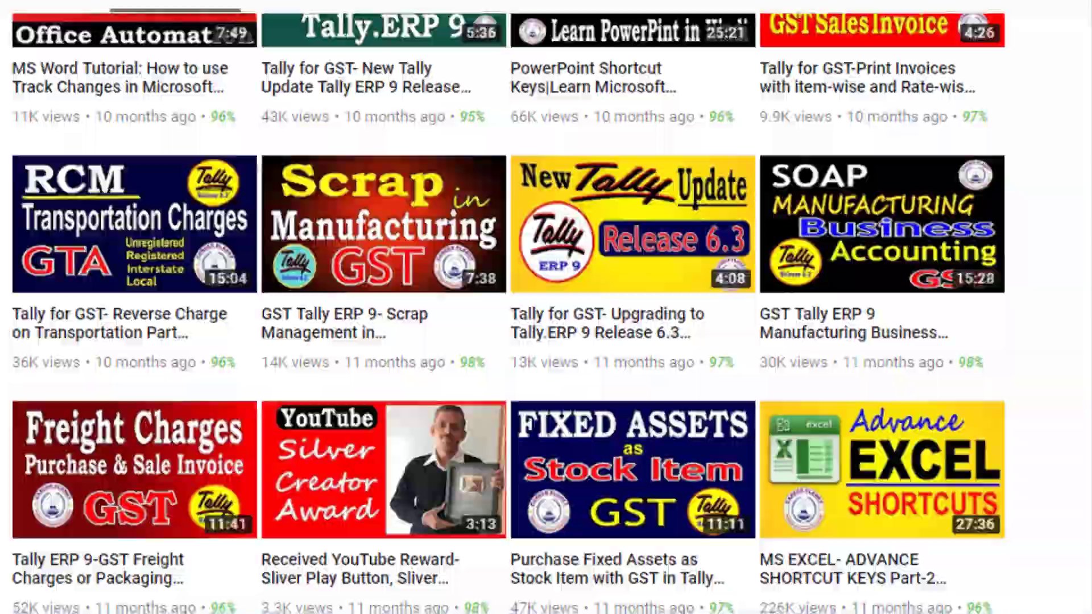
pyautogui.scroll(20, 509, 311)
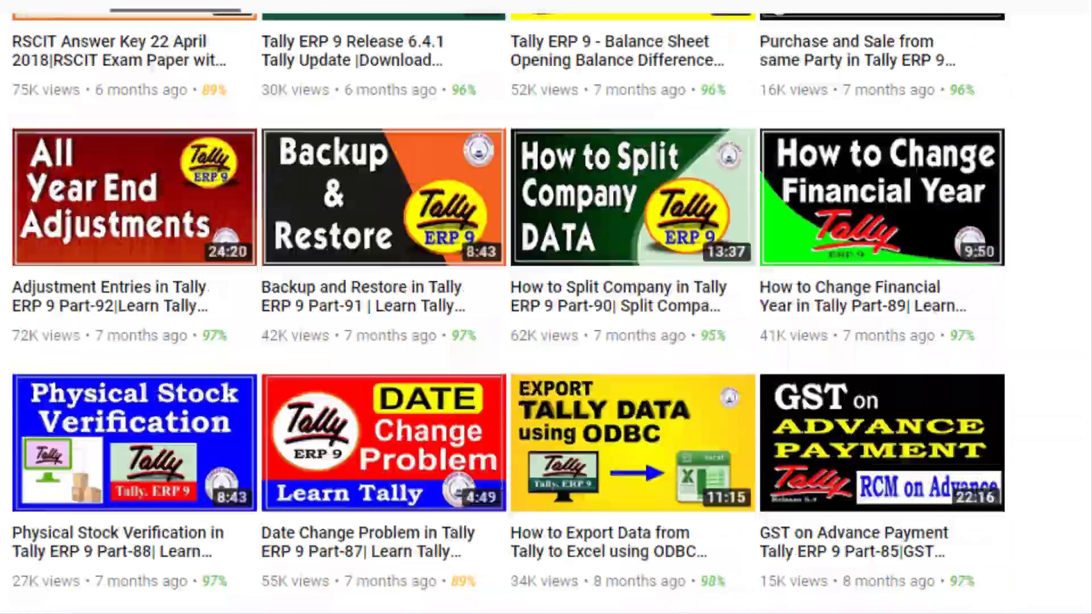
pyautogui.scroll(10, 509, 311)
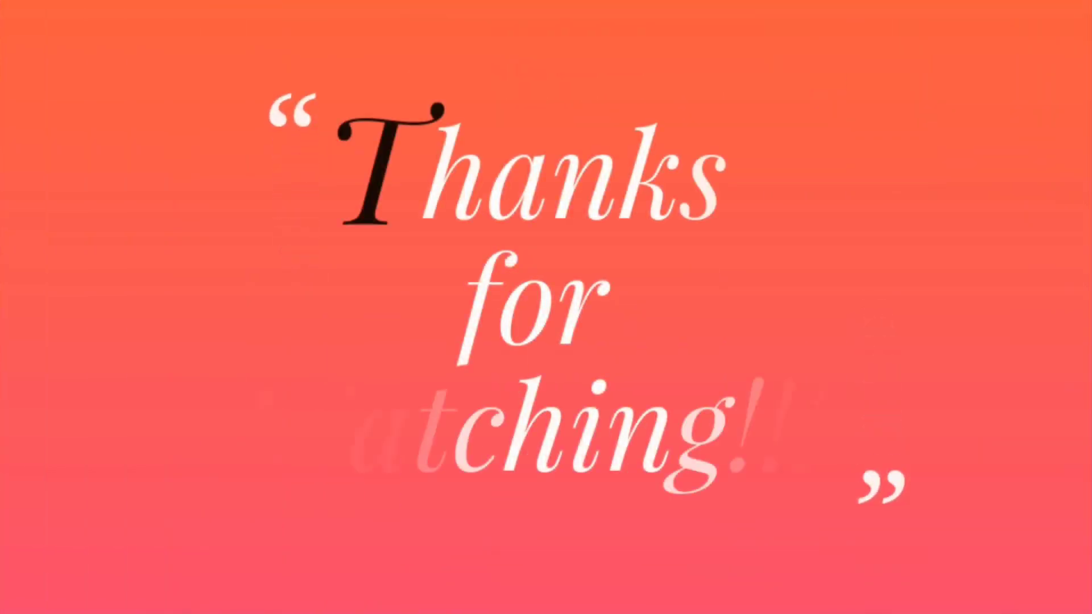